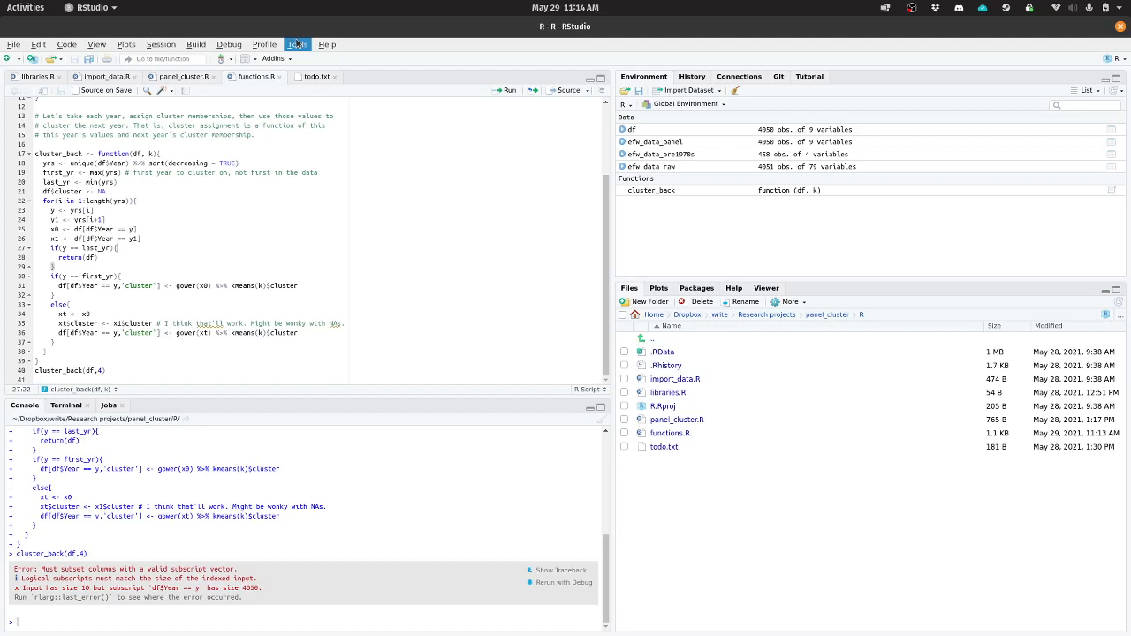
Set the default working directory in the global options to a new folder named R inside Documents.
left_click(298, 44)
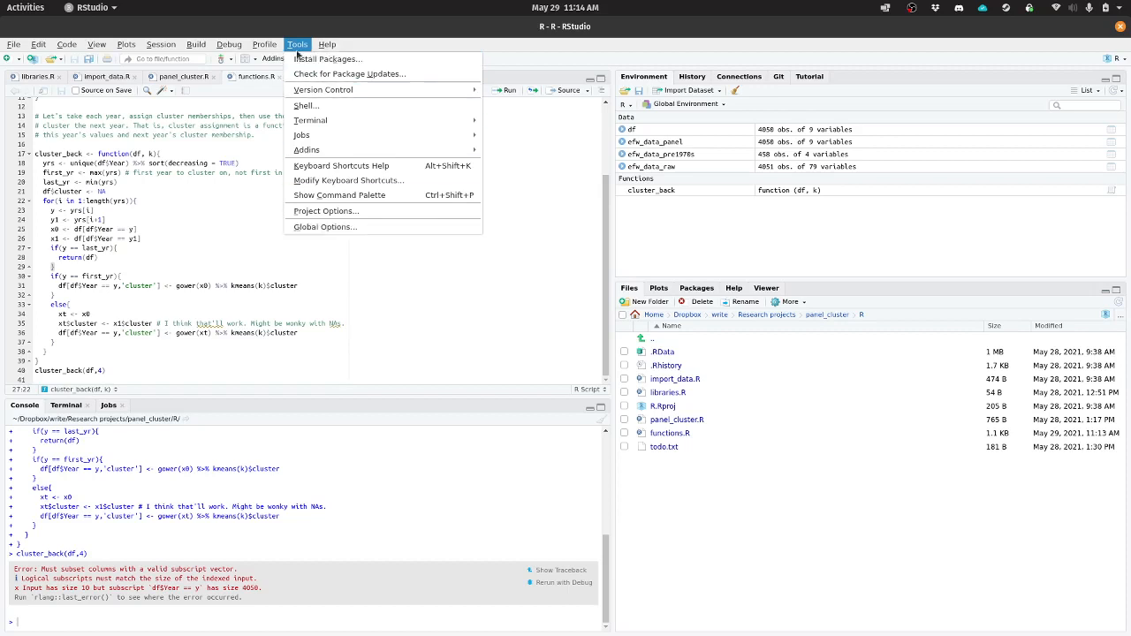
left_click(324, 229)
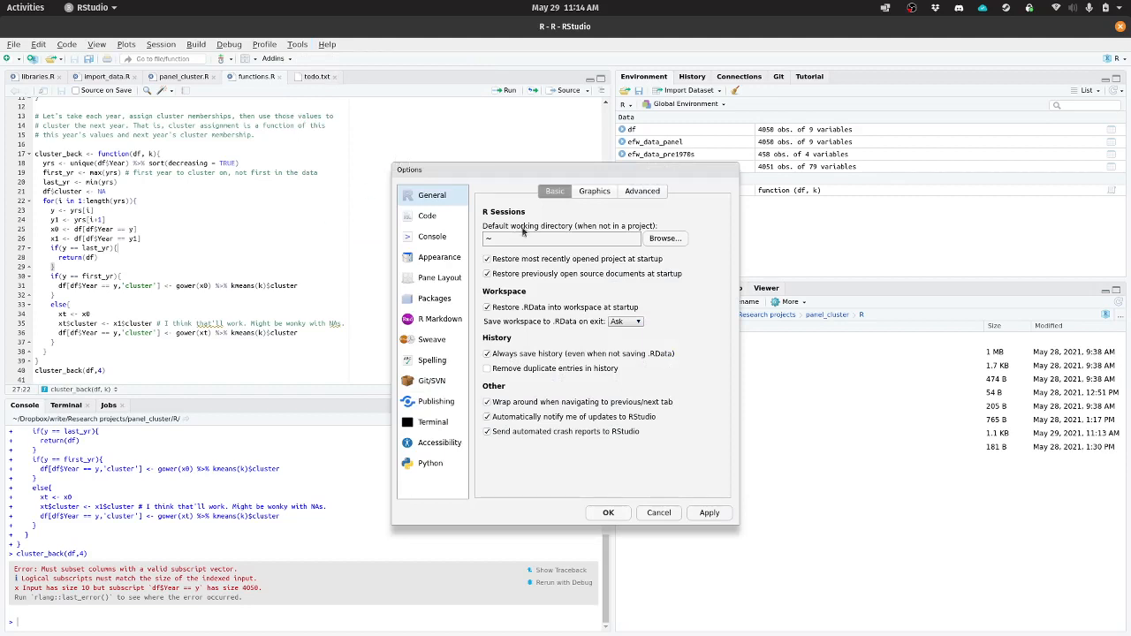
left_click(662, 240)
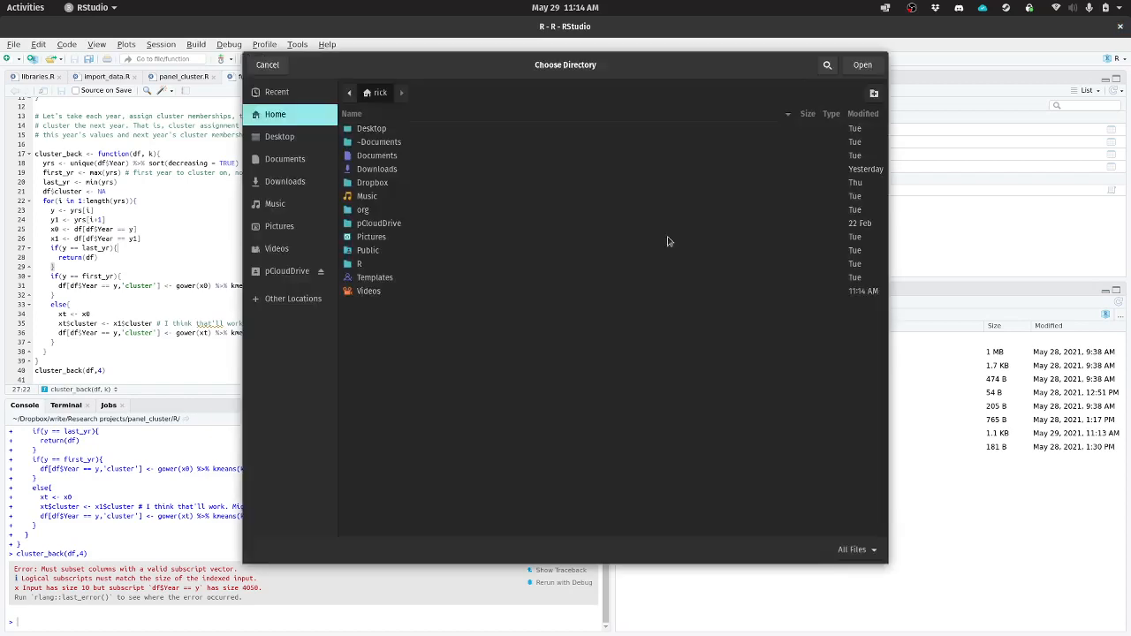
double_click(382, 159)
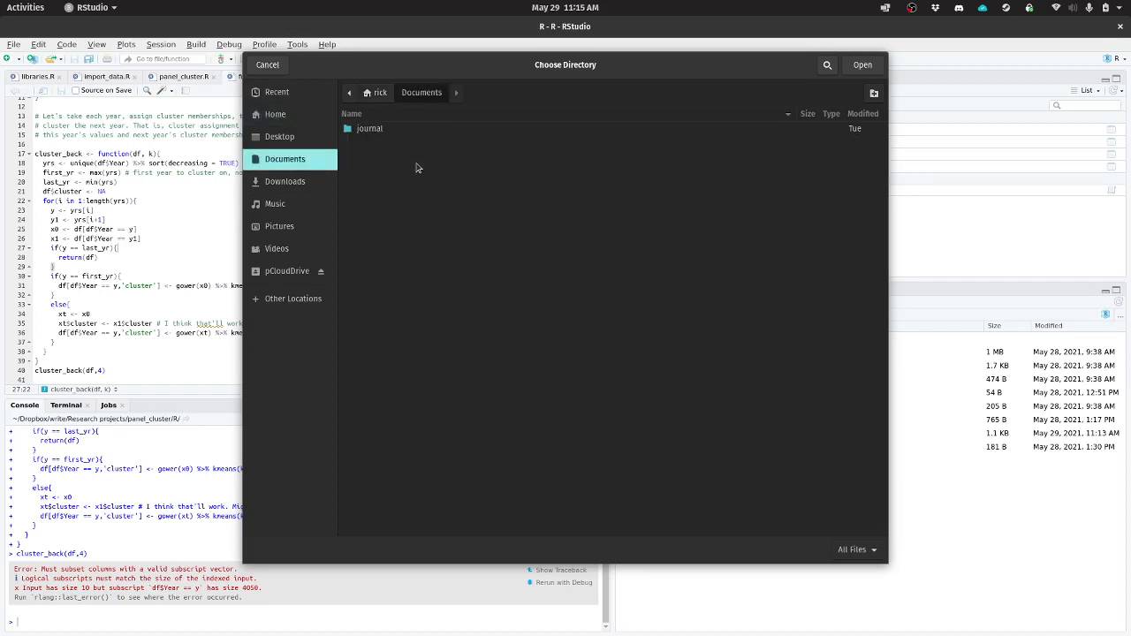
left_click(872, 95)
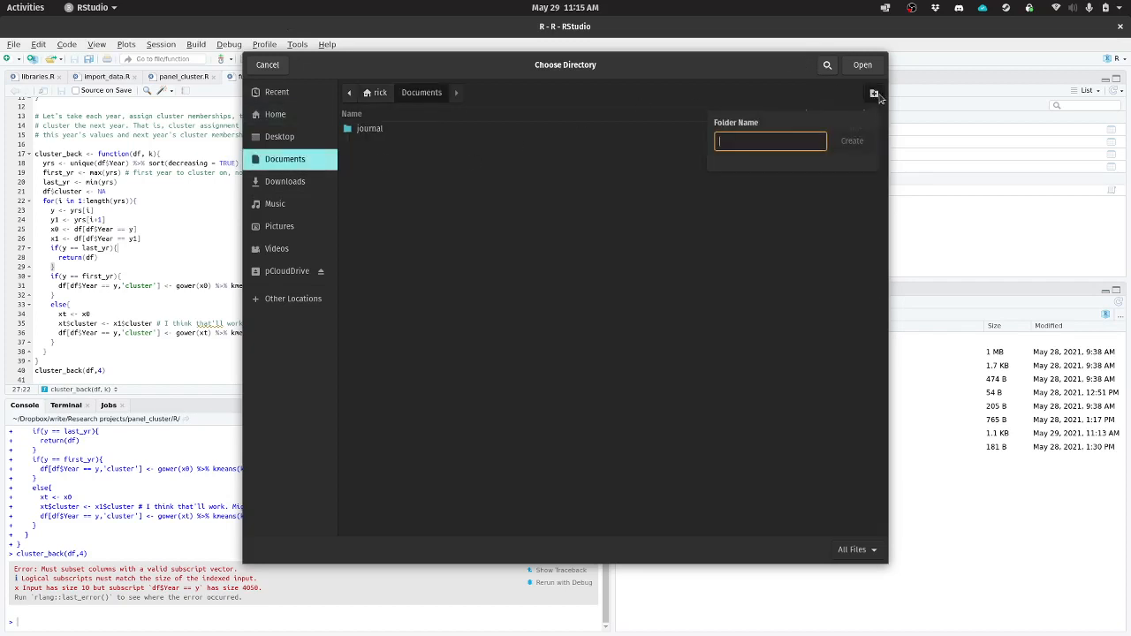
type("R")
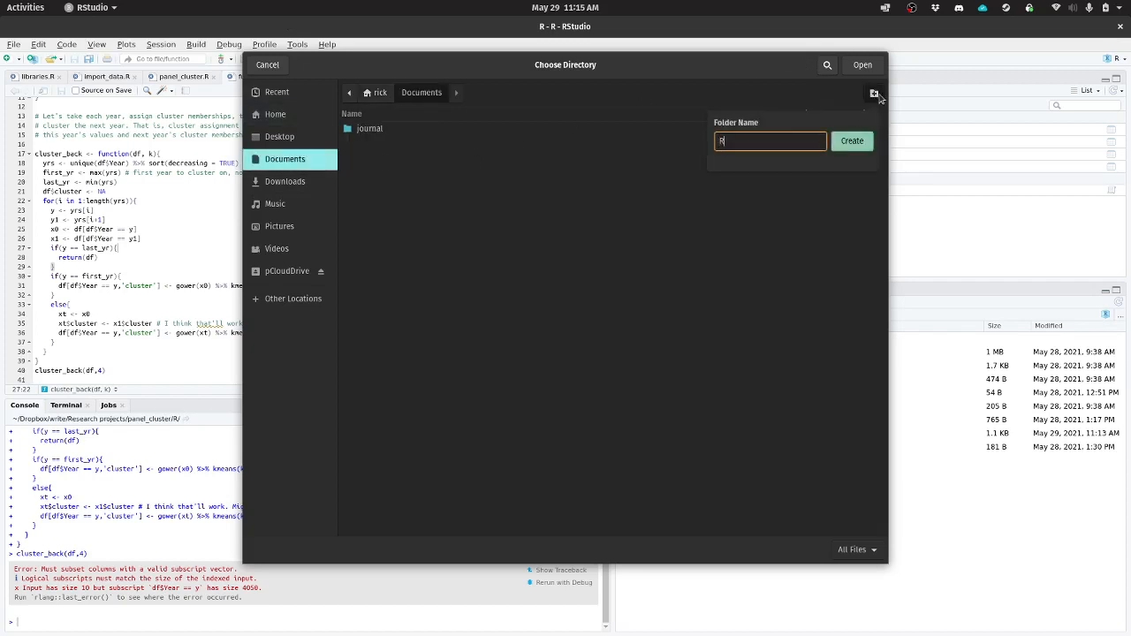
left_click(852, 142)
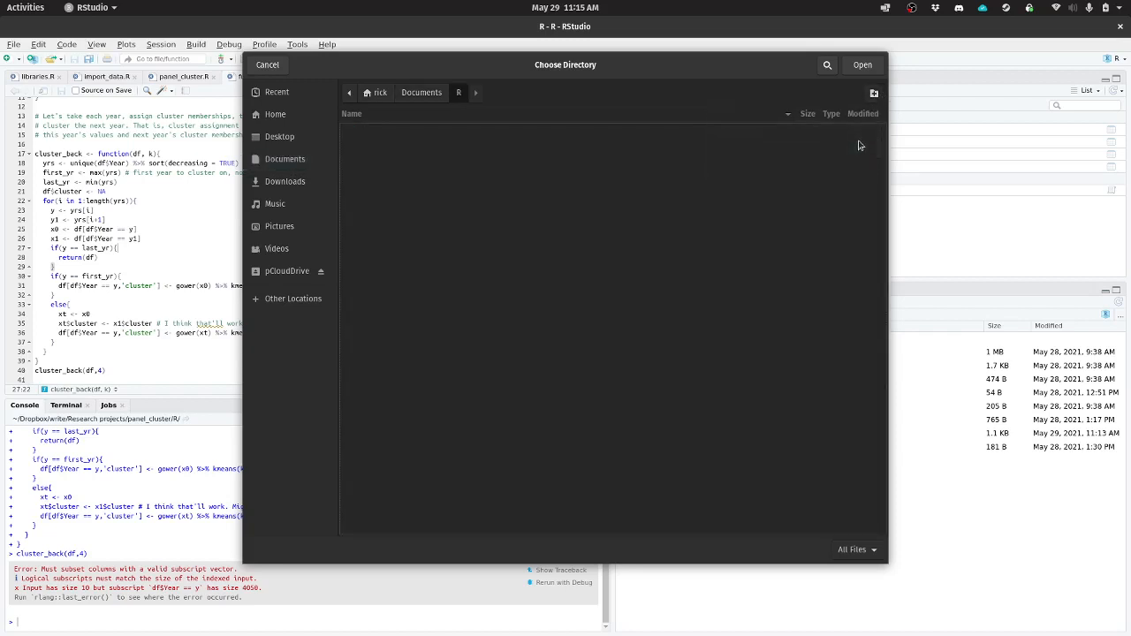
left_click(862, 65)
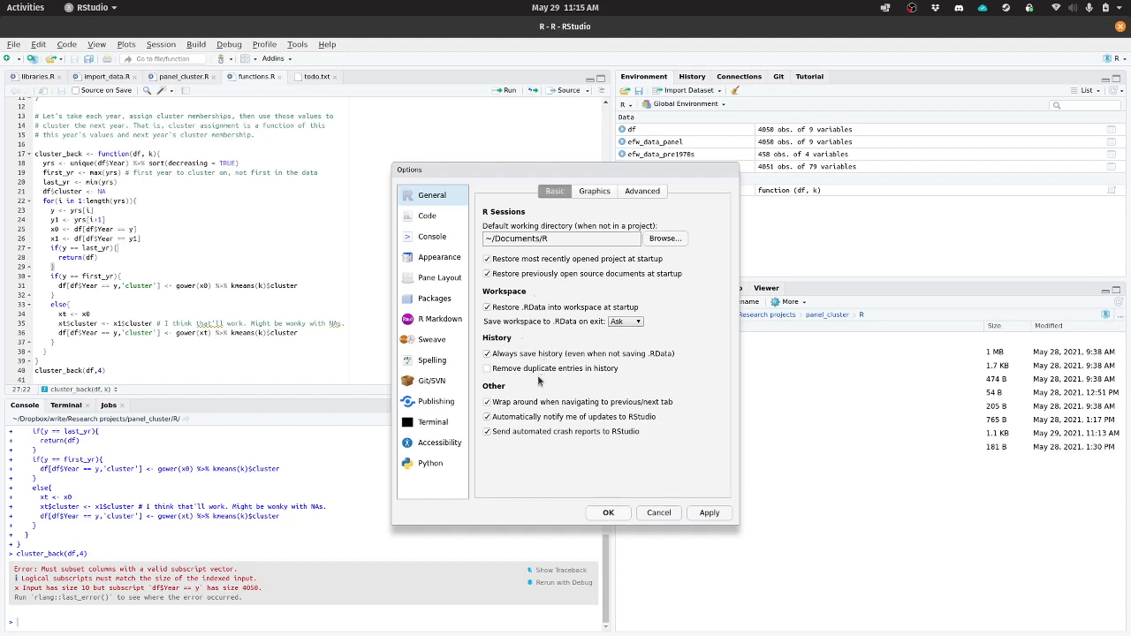
Review the Graphics, Advanced, Code and Console options, and open the Appearance settings.
left_click(597, 191)
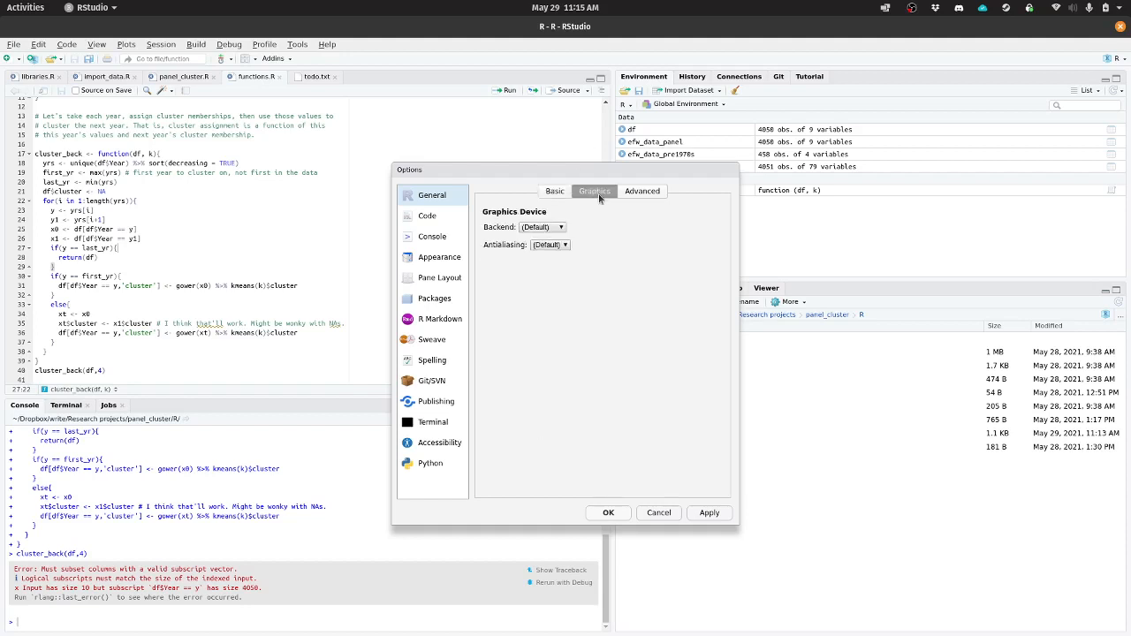
left_click(558, 228)
left_click(662, 189)
left_click(648, 192)
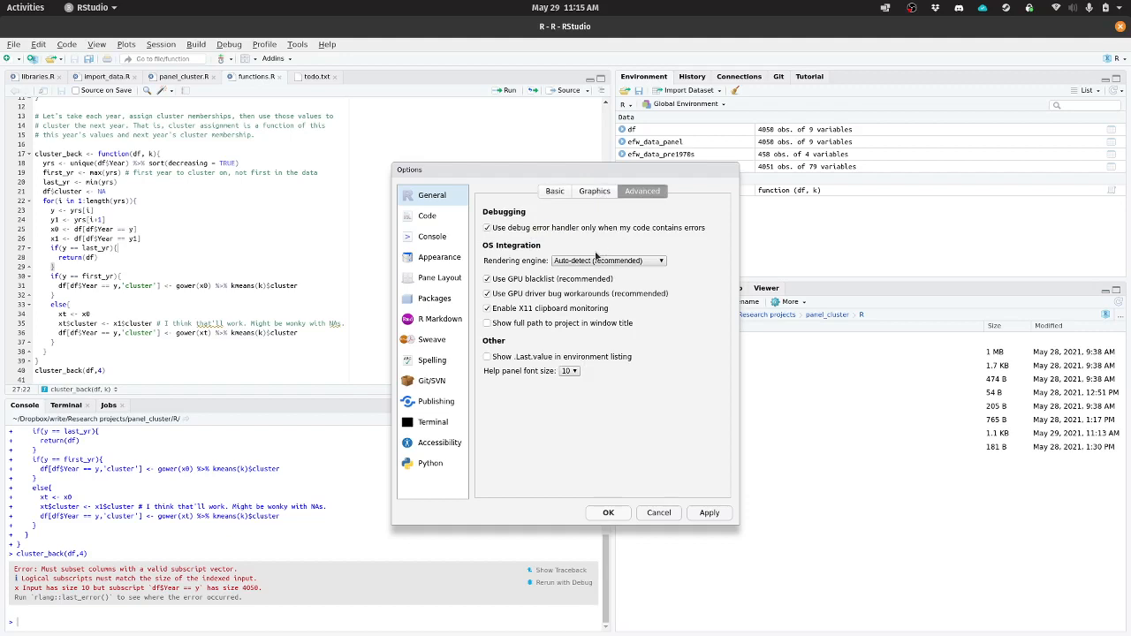
left_click(437, 220)
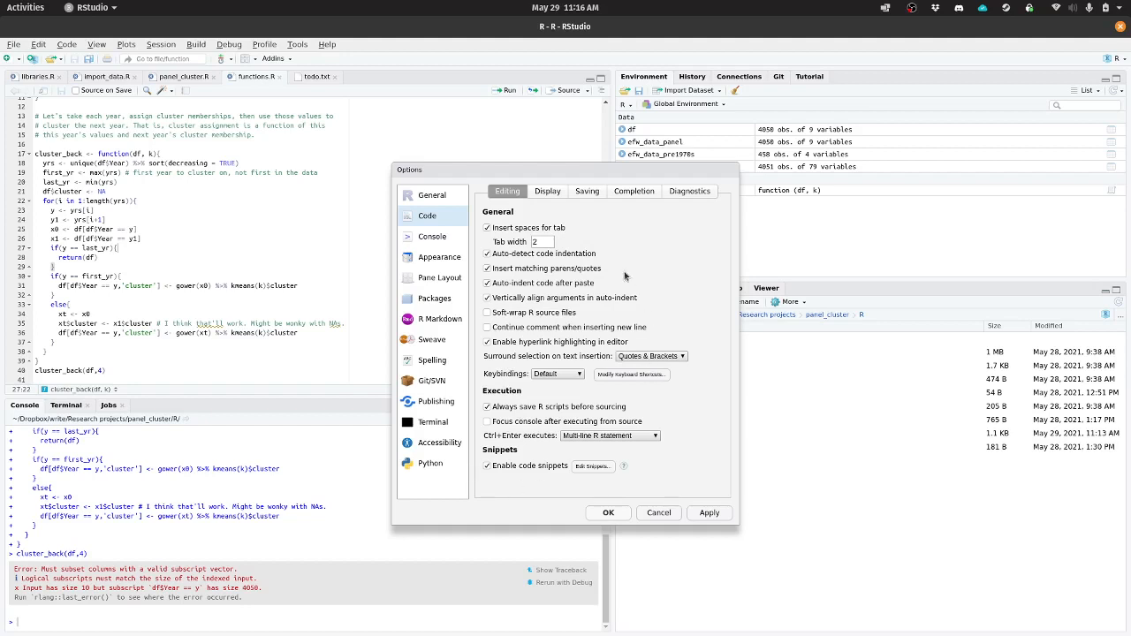
left_click(549, 193)
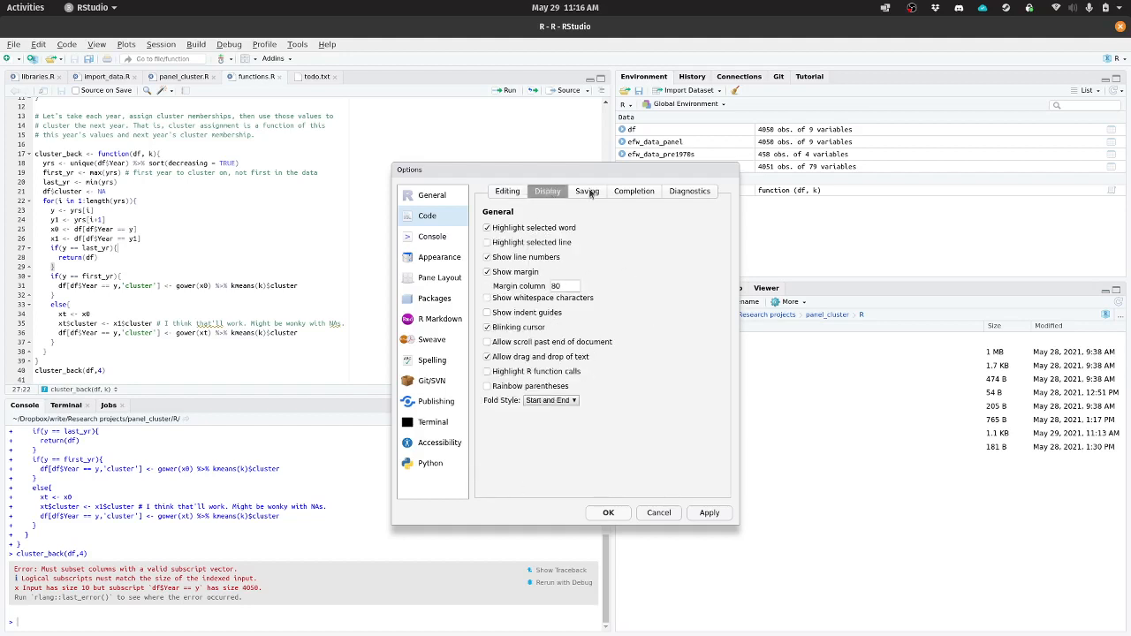
left_click(589, 194)
left_click(635, 194)
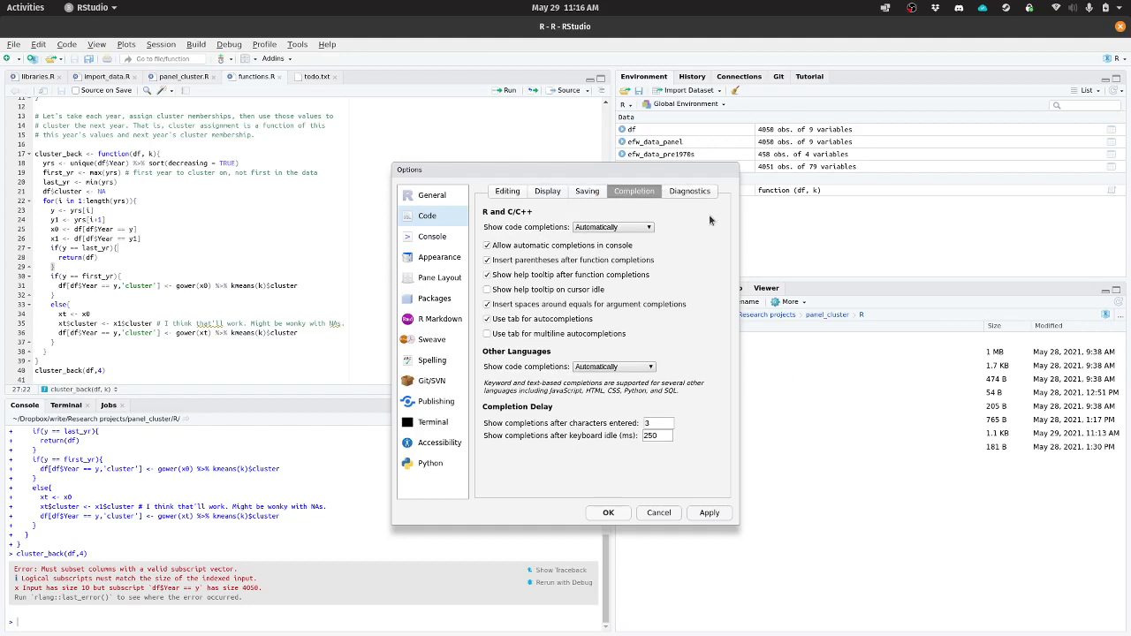
left_click(697, 193)
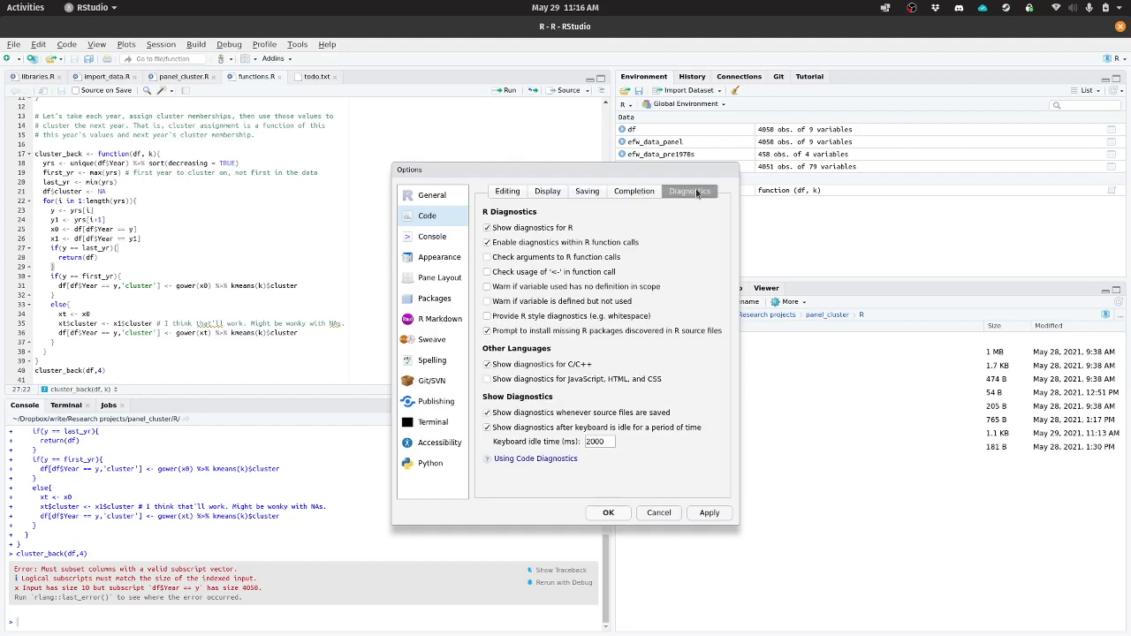
left_click(440, 241)
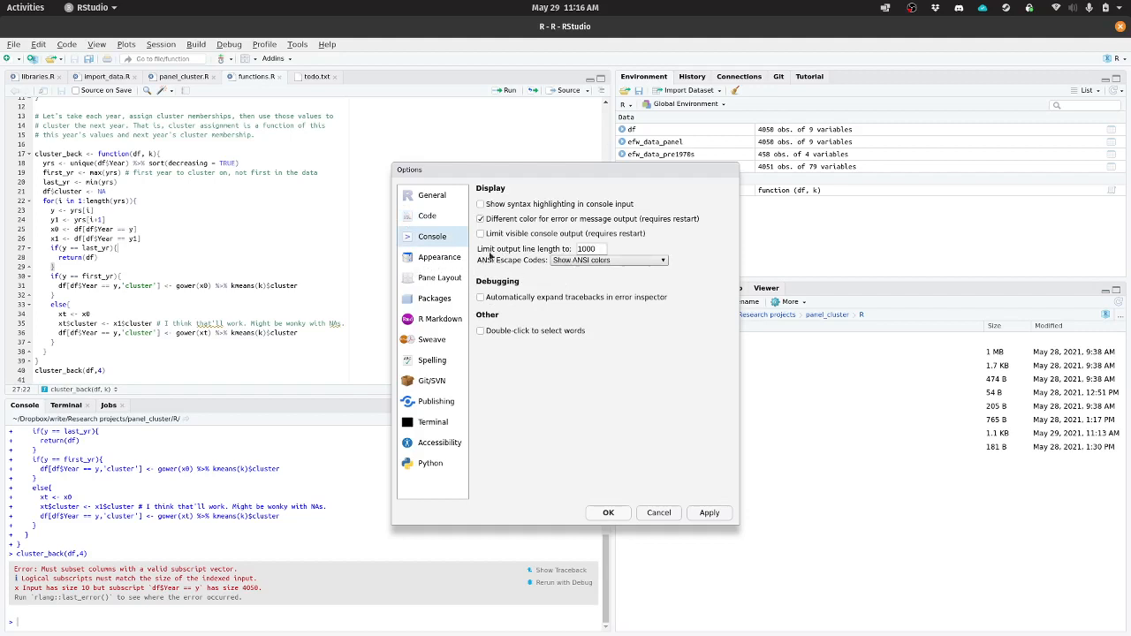
left_click(423, 260)
Try the Classic and Sky RStudio themes and the Ambiance editor theme, returning the RStudio theme to Modern.
left_click(521, 201)
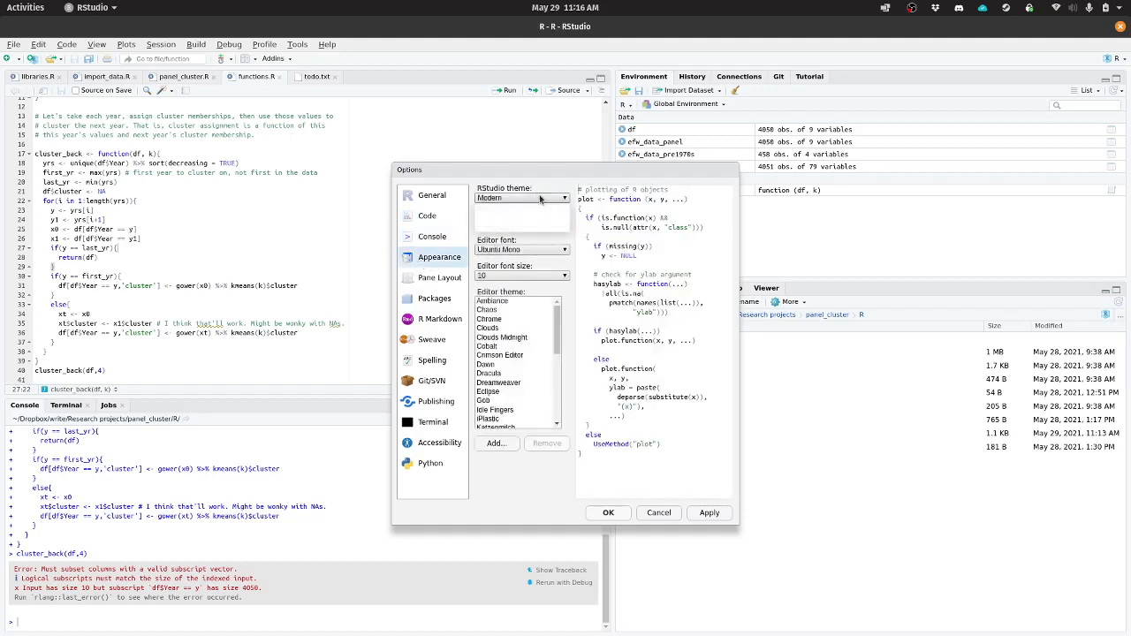
left_click(542, 216)
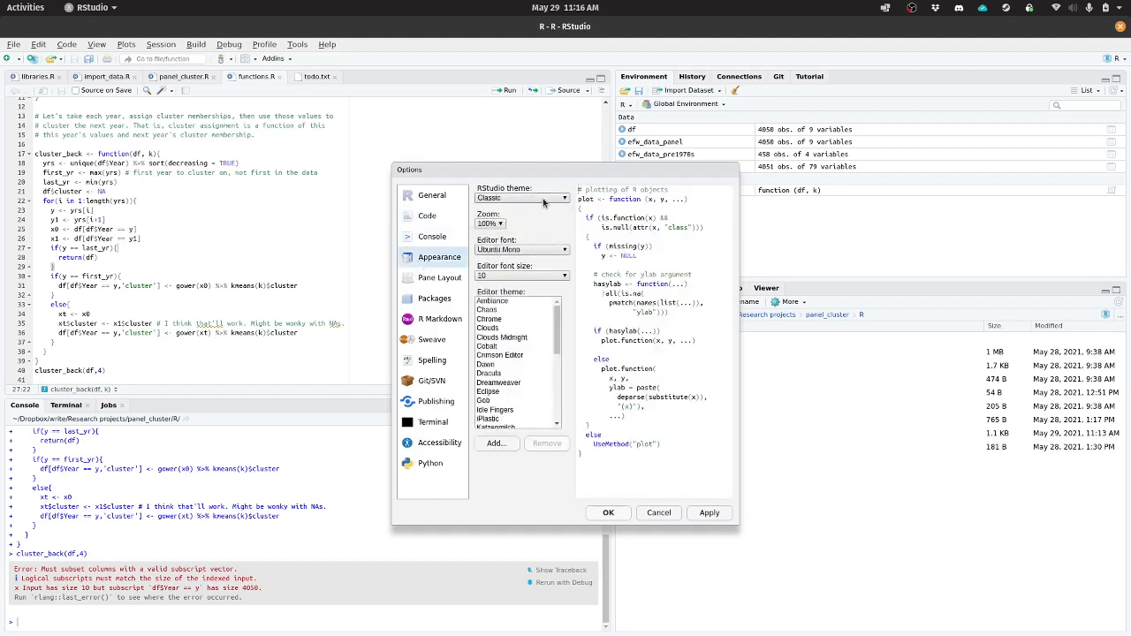
left_click(542, 198)
left_click(520, 224)
left_click(526, 198)
left_click(525, 209)
left_click(512, 302)
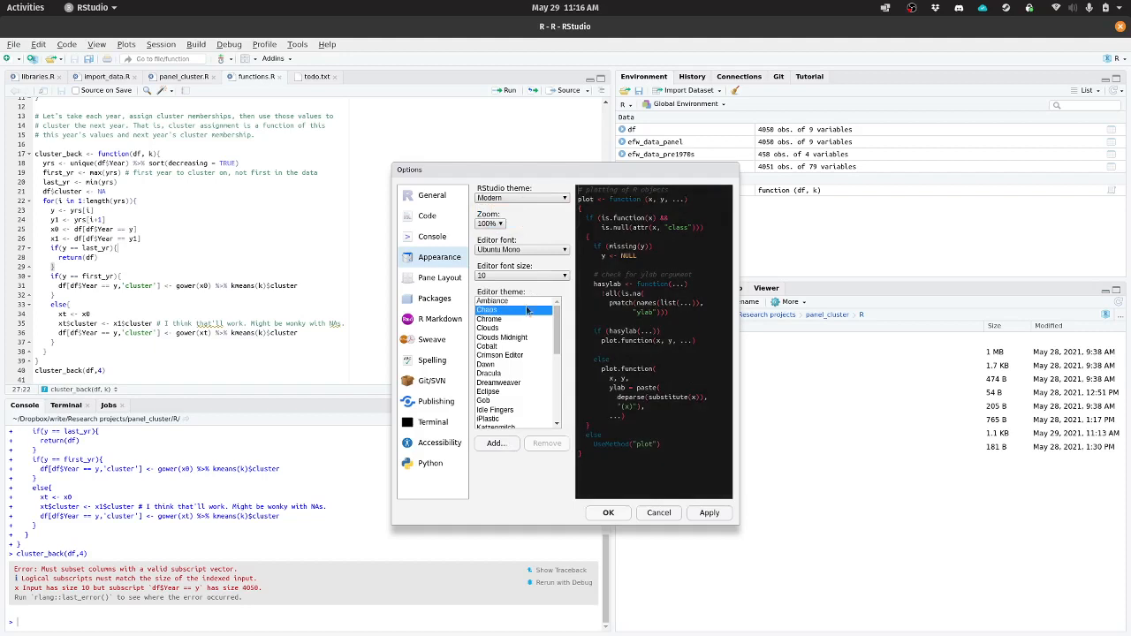
left_click(555, 199)
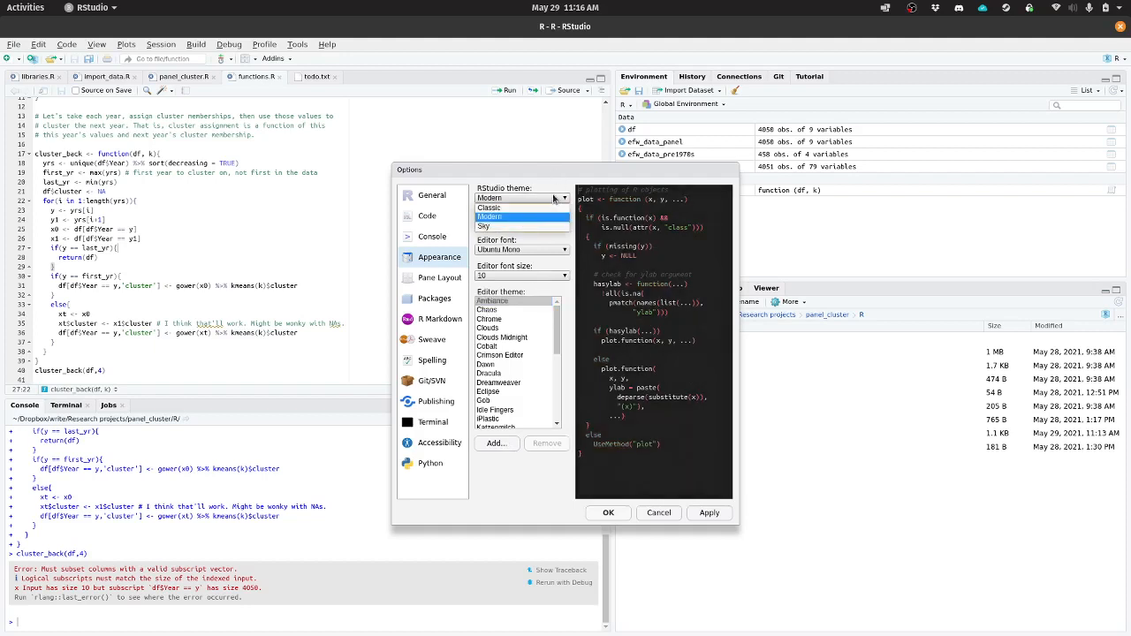
left_click(520, 208)
left_click(533, 199)
left_click(528, 217)
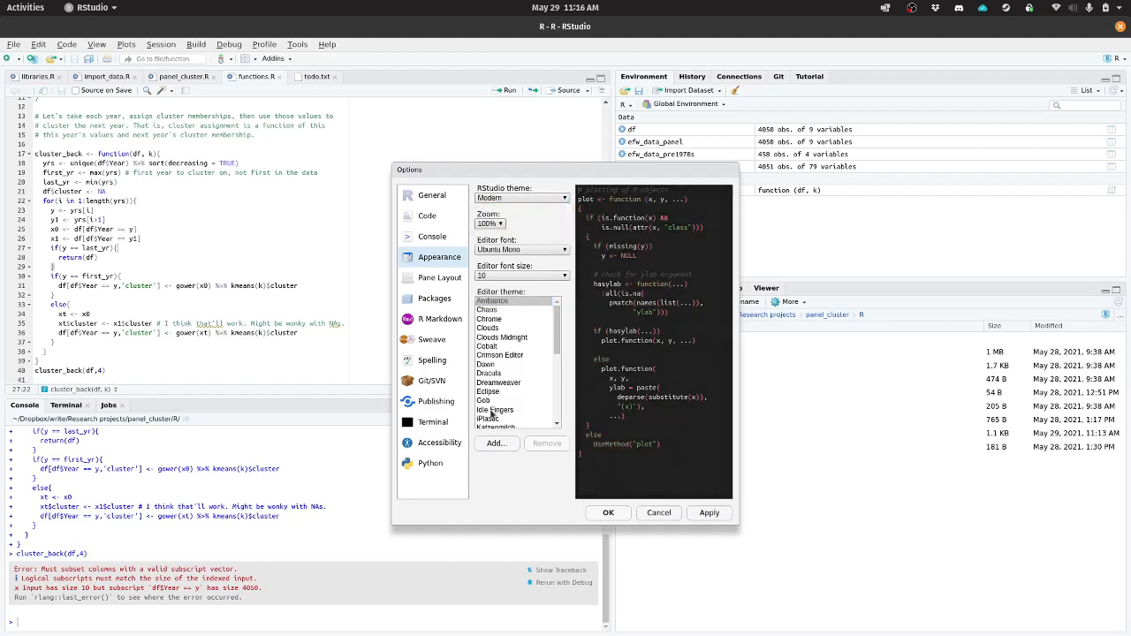
Preview several editor themes starting from Chrome and select Cobalt.
left_click(501, 321)
key("Down")
key("Down")
key("Down")
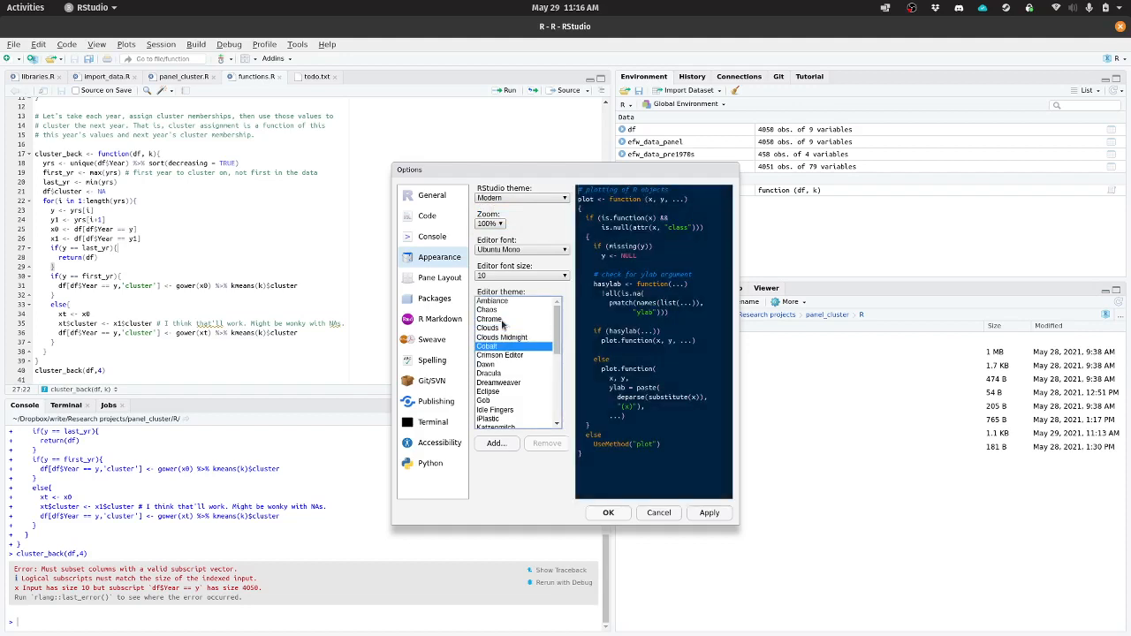
key("Down")
key("Up")
Set the editor font size to 18 and apply the appearance changes without restarting RStudio.
left_click(534, 276)
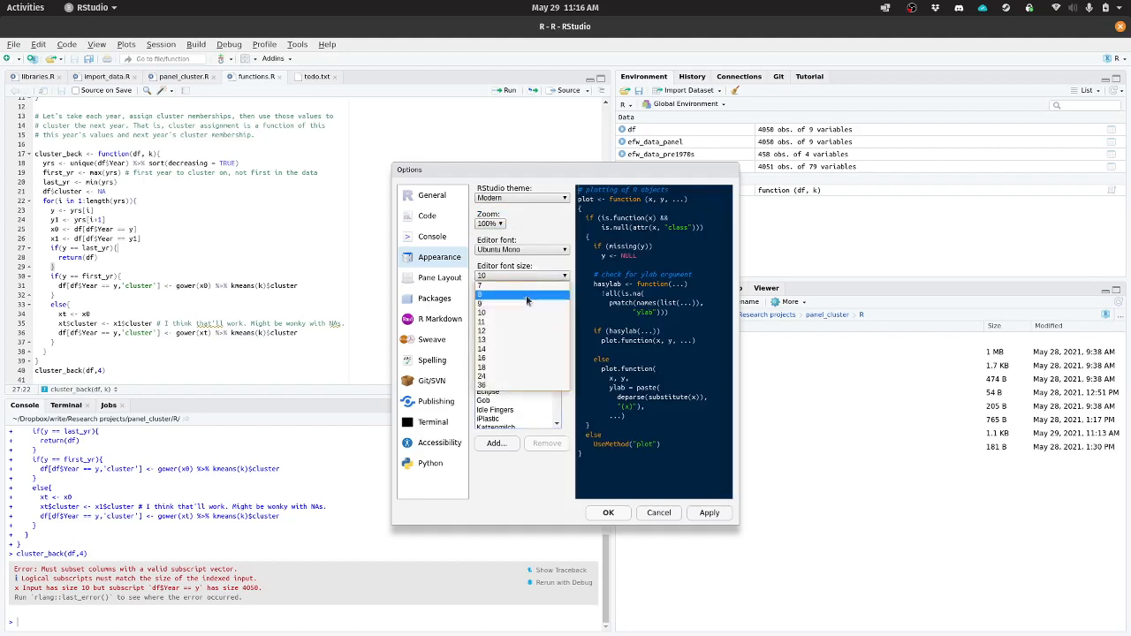
left_click(517, 367)
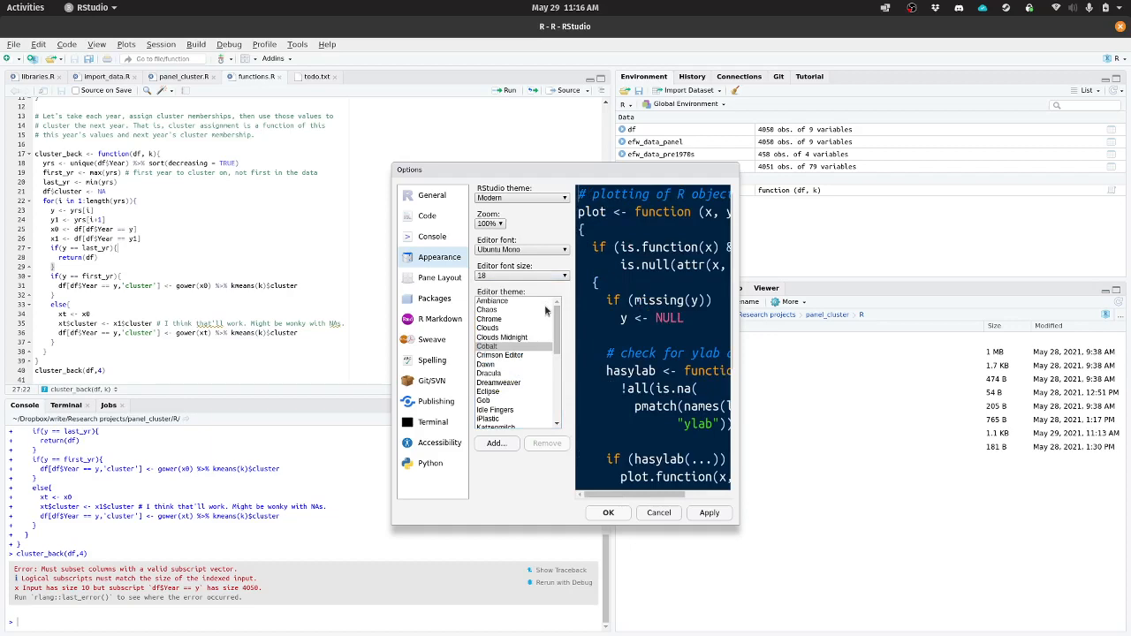
left_click(708, 515)
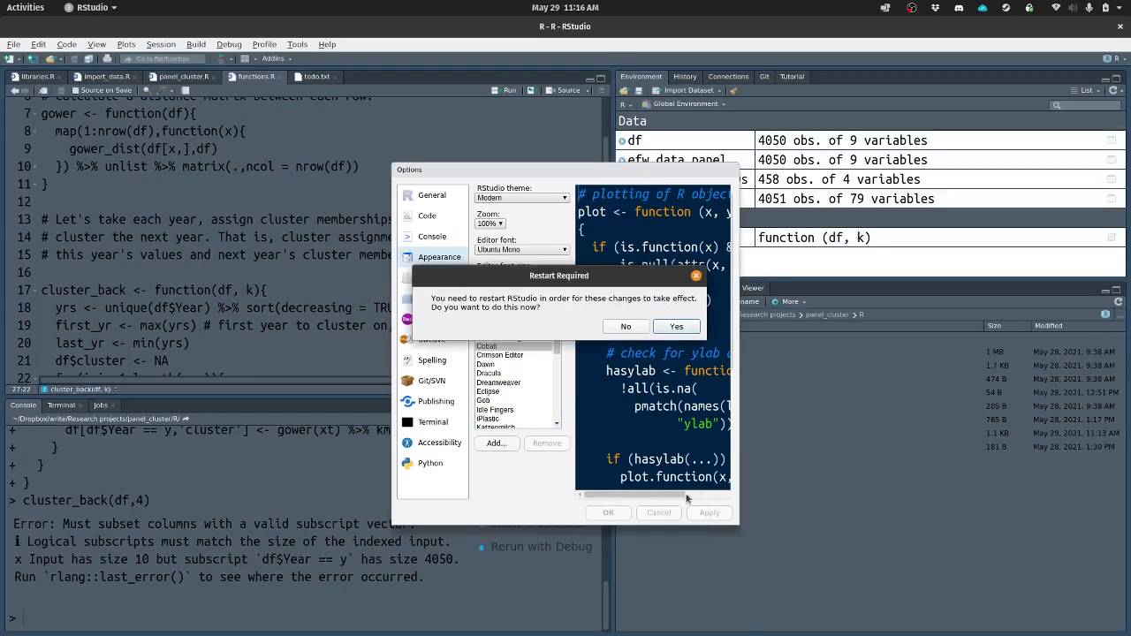
left_click(625, 327)
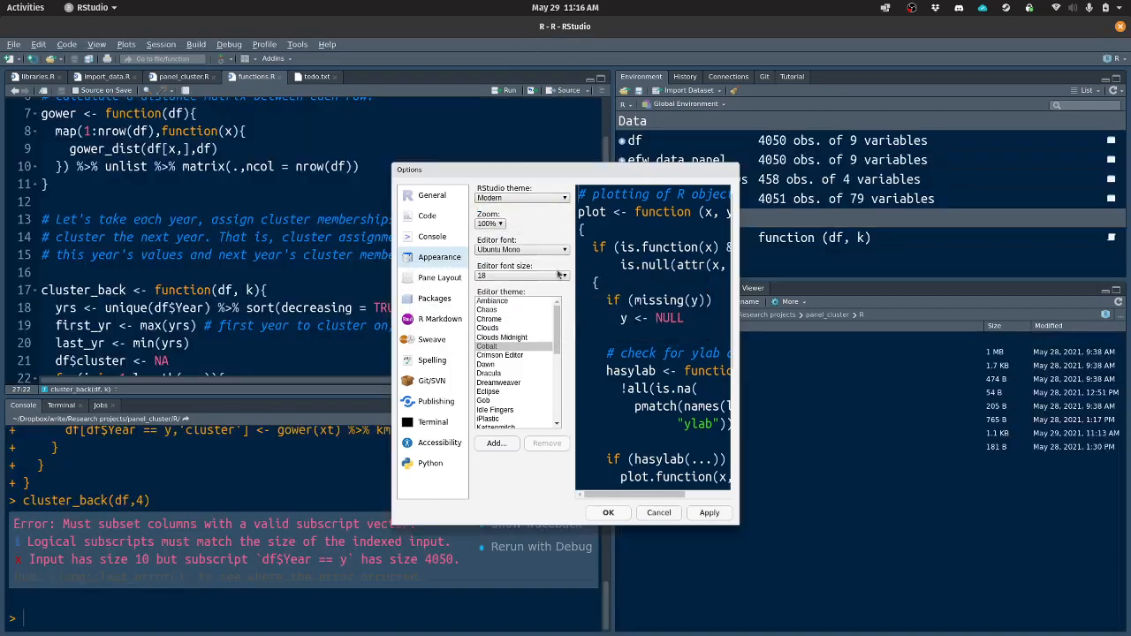
Apply the Dracula editor theme.
left_click(511, 348)
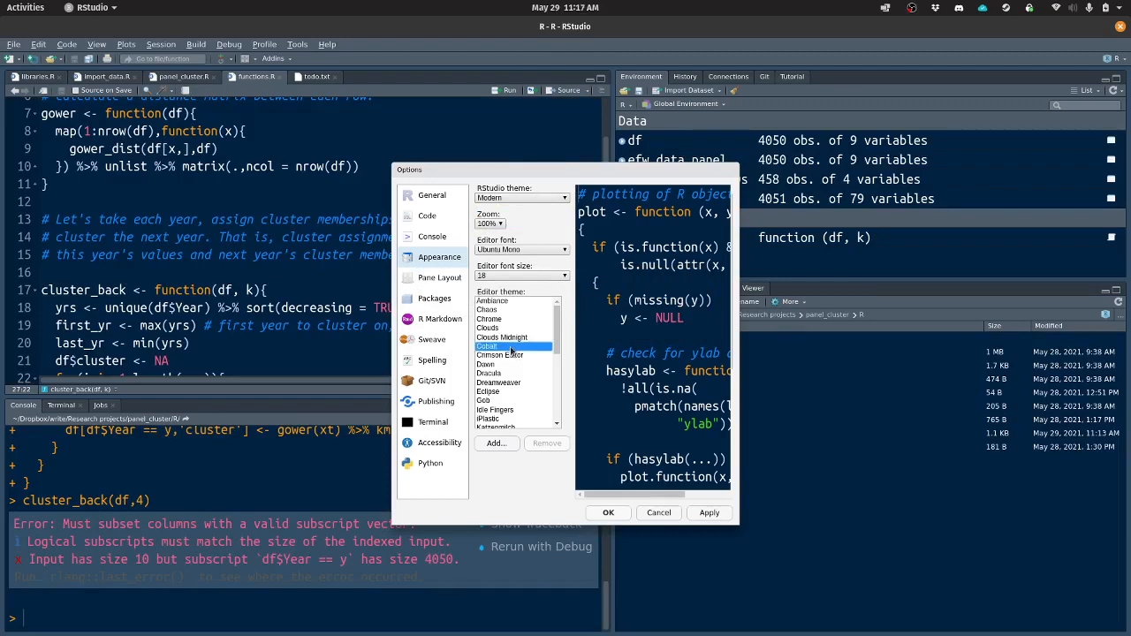
left_click(501, 374)
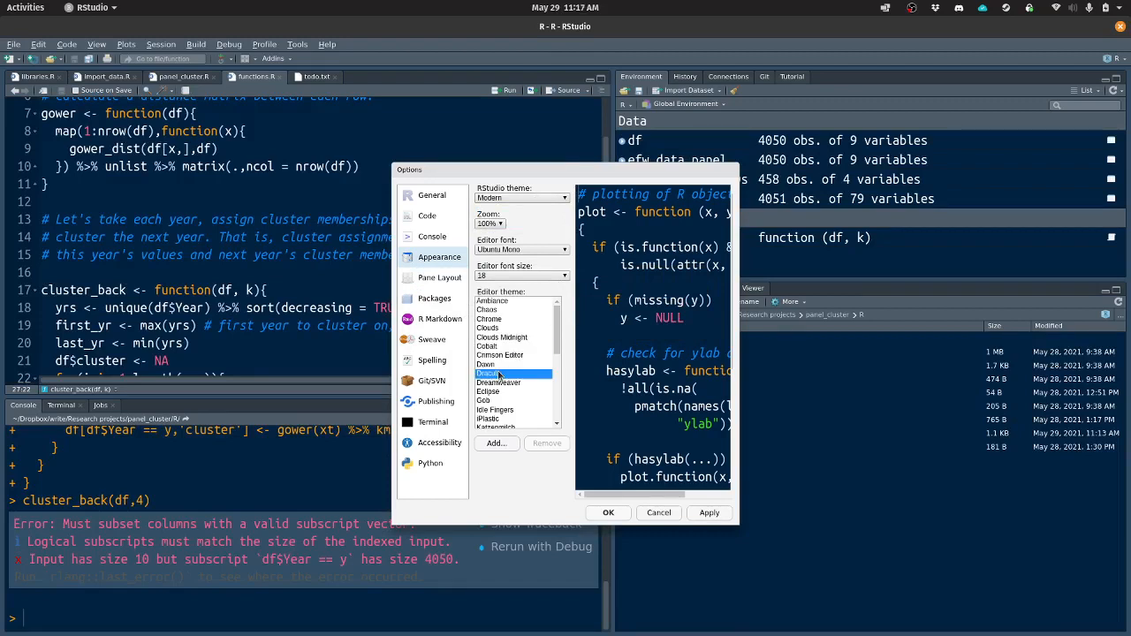
left_click(710, 513)
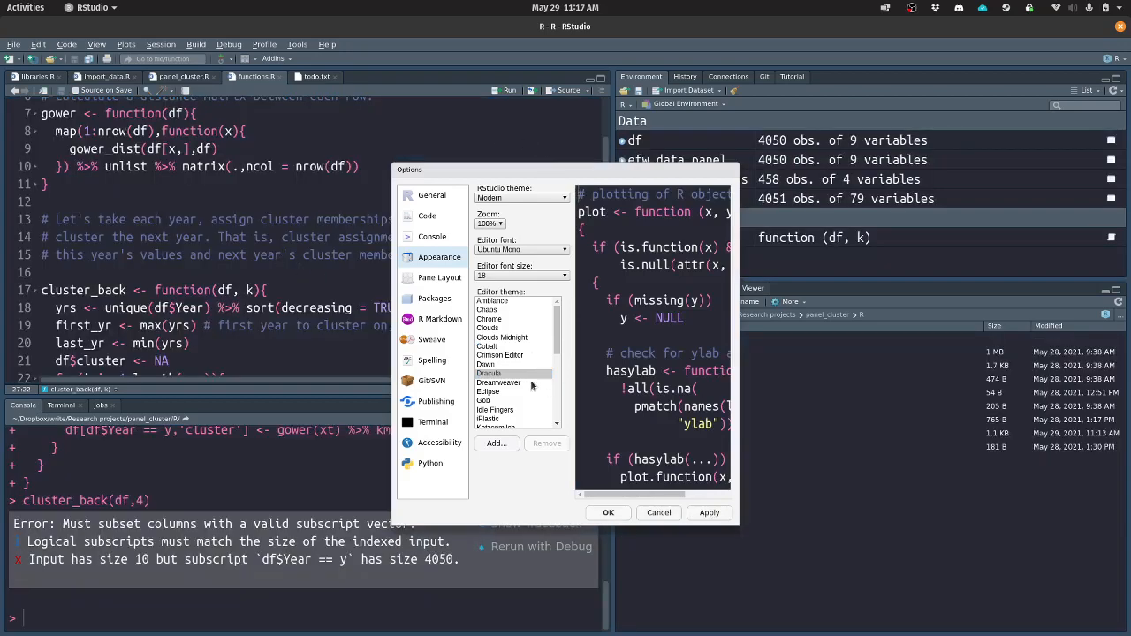
Try the Solarized Dark editor theme, and switch back to Dracula.
scroll(532, 386, "down", 5)
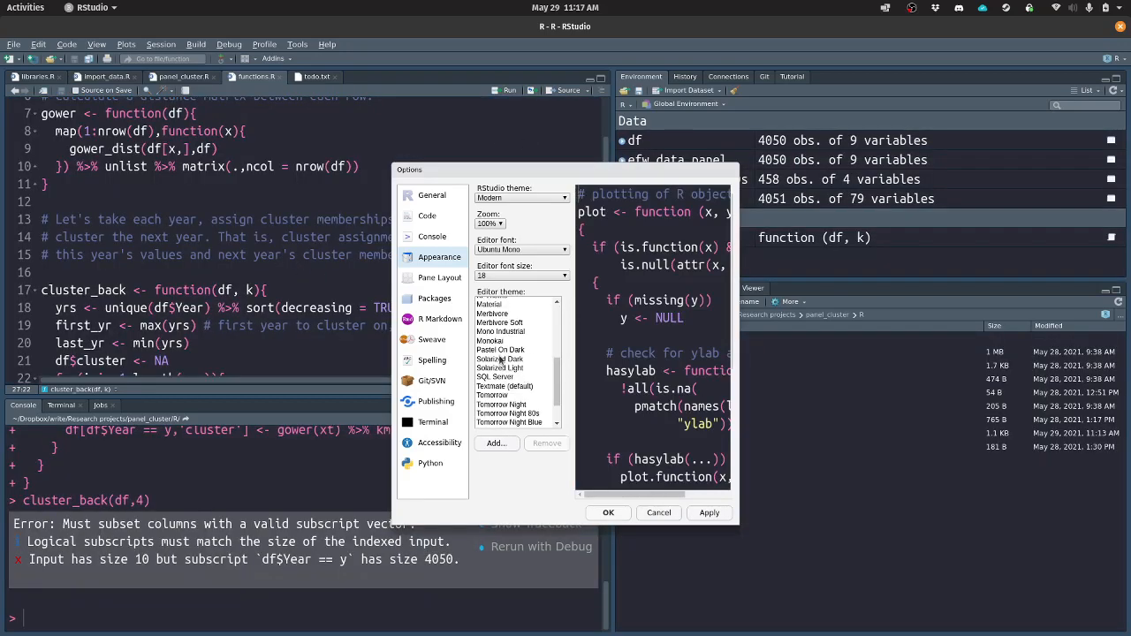
left_click(500, 359)
left_click(719, 516)
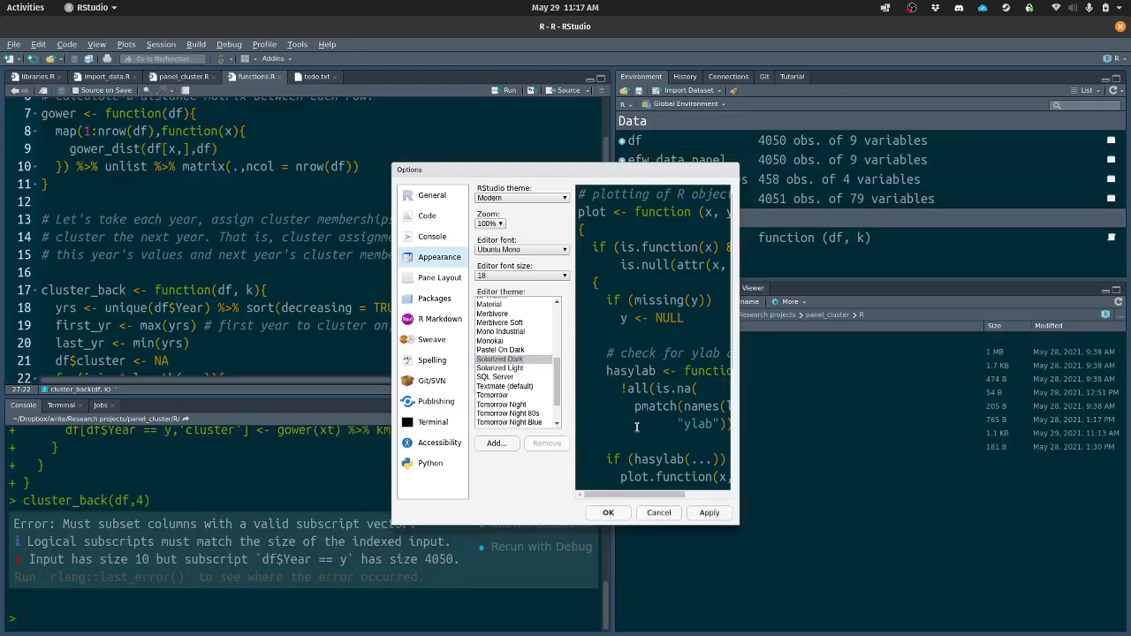
scroll(528, 327, "up", 4)
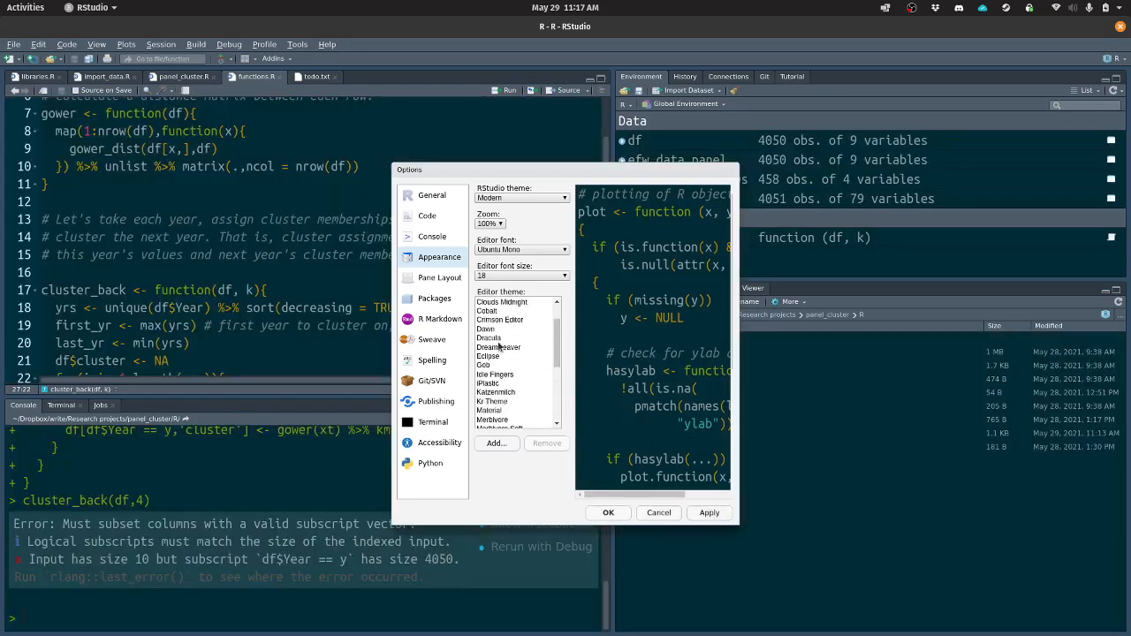
left_click(497, 338)
left_click(714, 516)
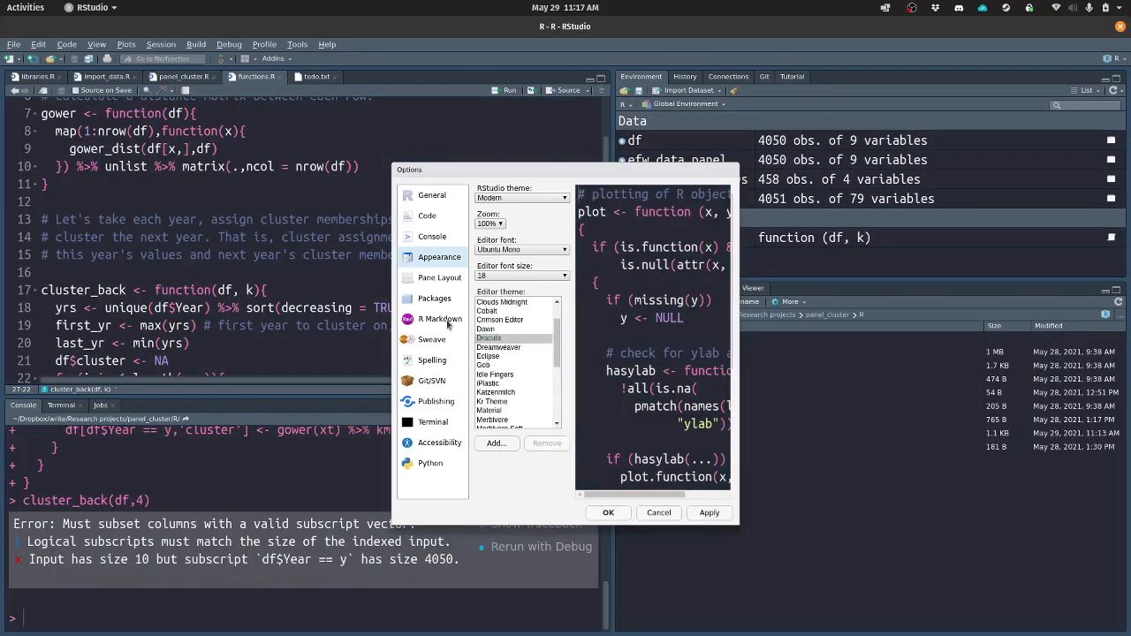
Assign the Console to the upper-right pane and the Environment group to the lower-right pane, apply the layout and move the Options dialog aside.
left_click(422, 280)
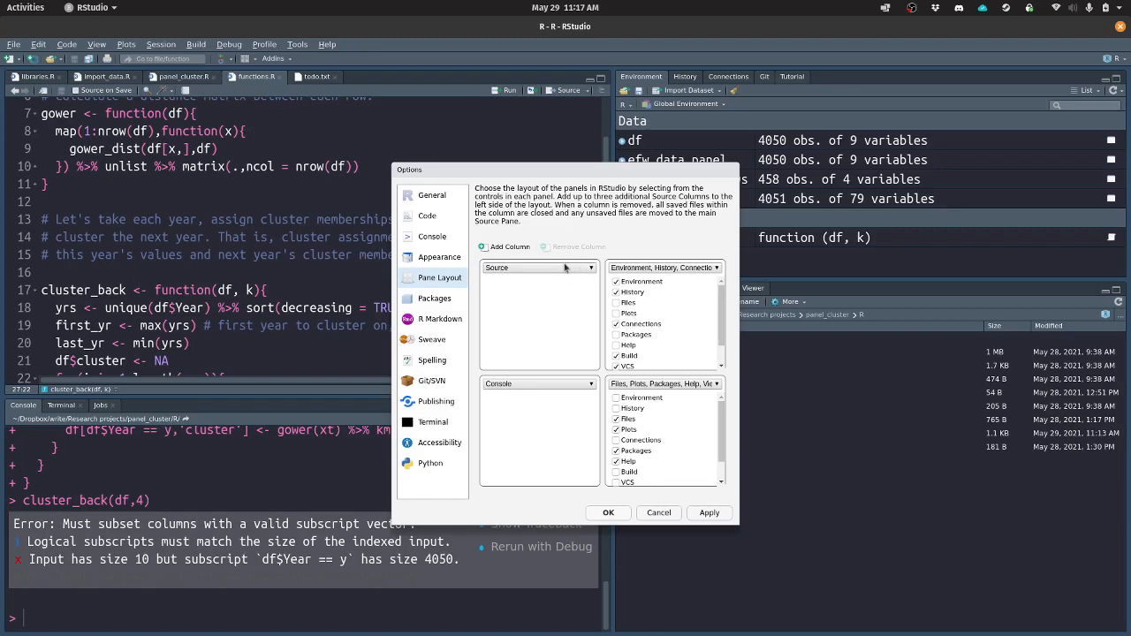
left_click(636, 268)
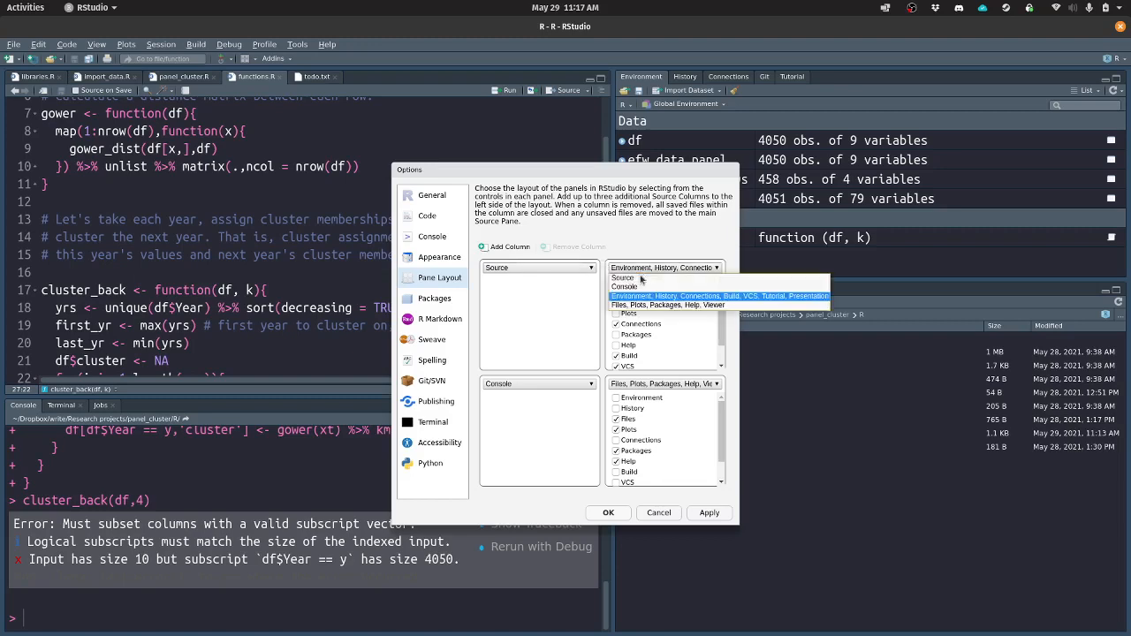
left_click(636, 288)
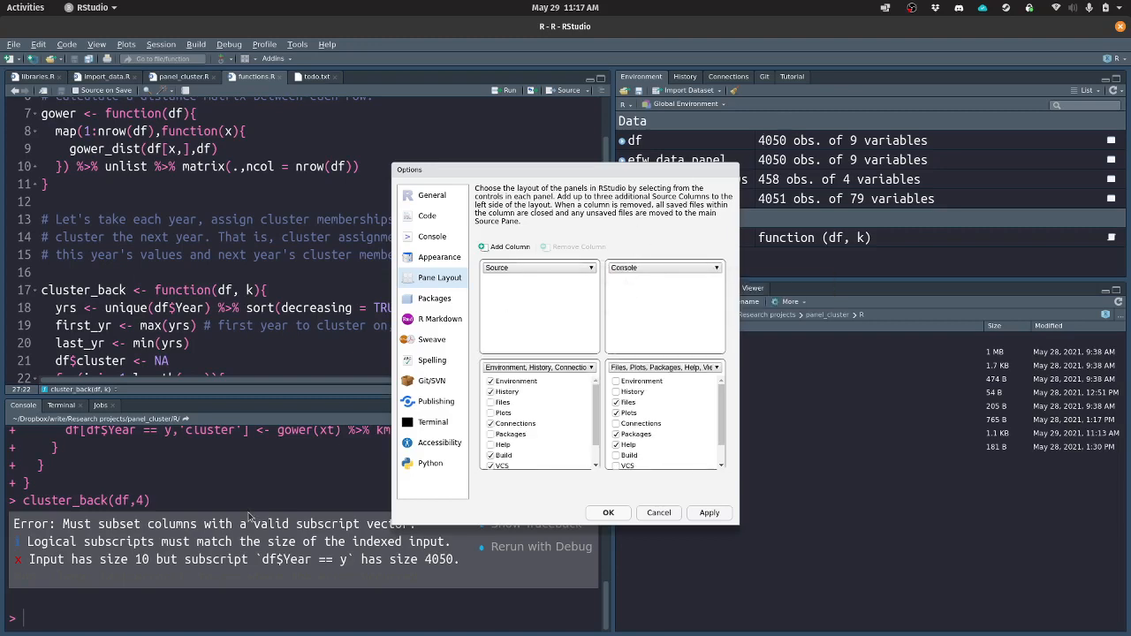
left_click(689, 370)
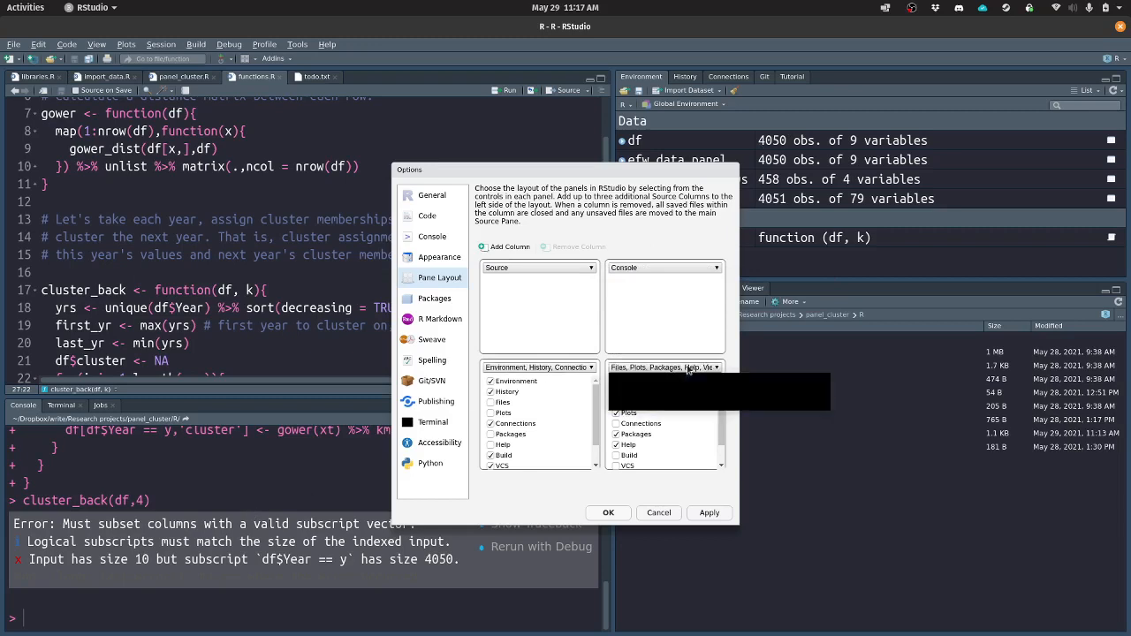
left_click(666, 401)
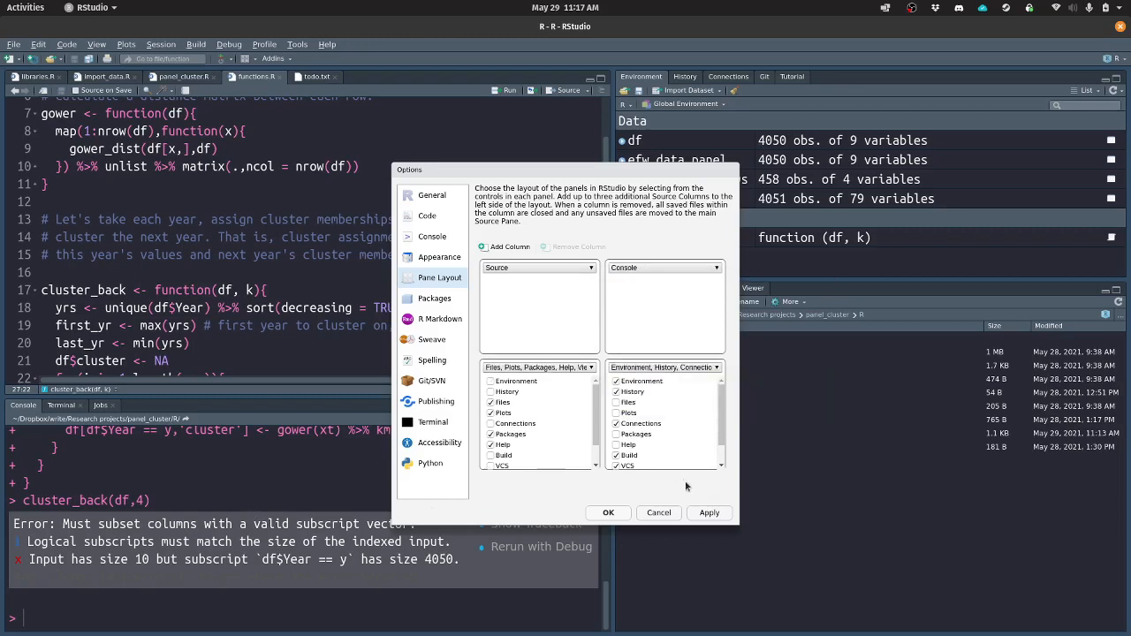
left_click(709, 512)
left_click_drag(634, 188, 502, 157)
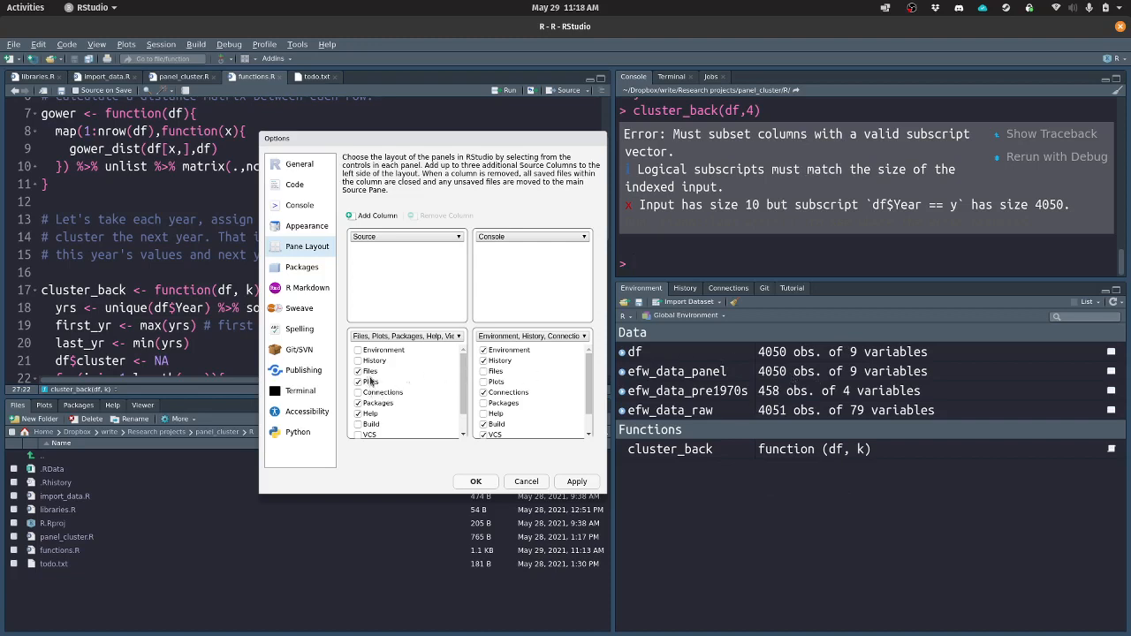
Try assigning Plots to the Environment pane group, and return it to the Files pane group.
left_click(493, 383)
left_click(368, 383)
Examine the Packages, R Markdown, Sweave, Spelling, Git/SVN, Publishing and Terminal option pages.
left_click(299, 269)
left_click(310, 289)
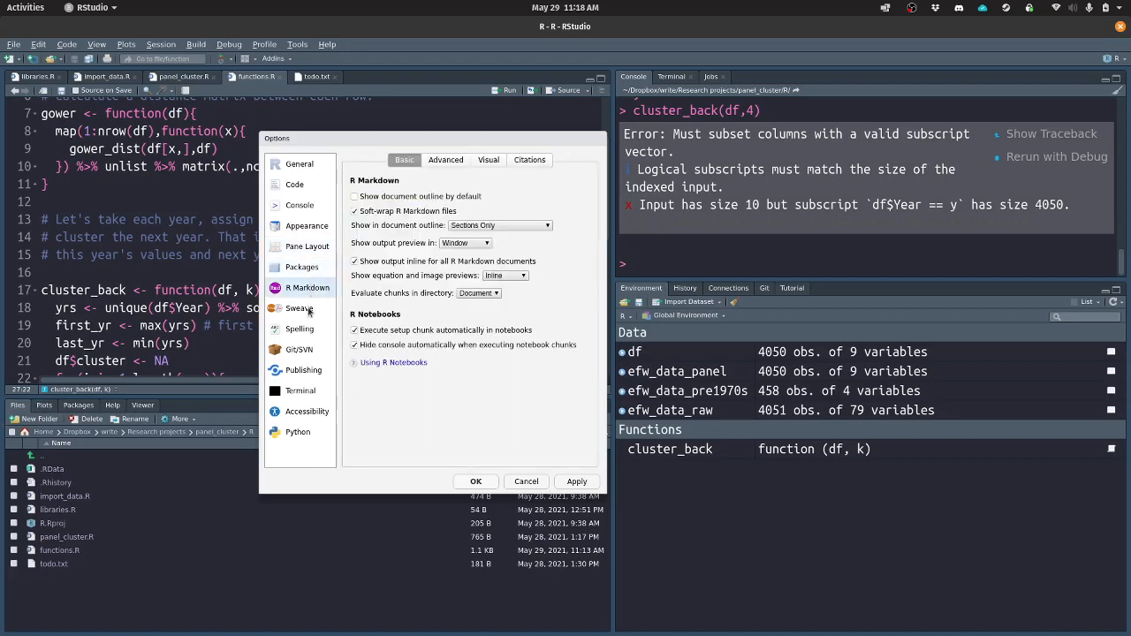
left_click(306, 310)
left_click(306, 334)
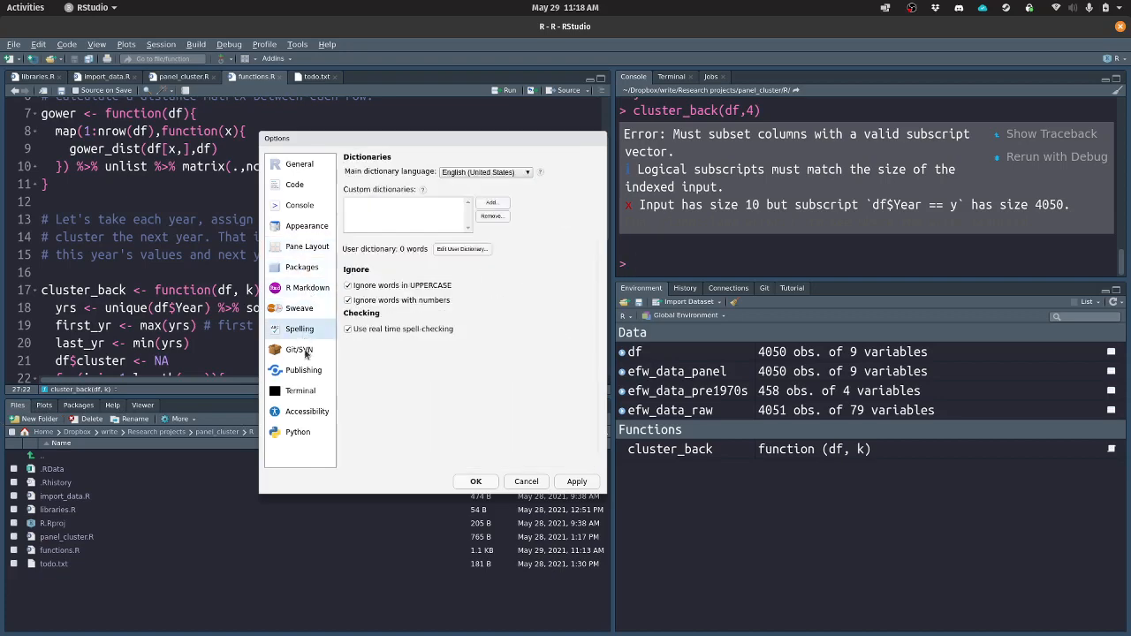
left_click(305, 354)
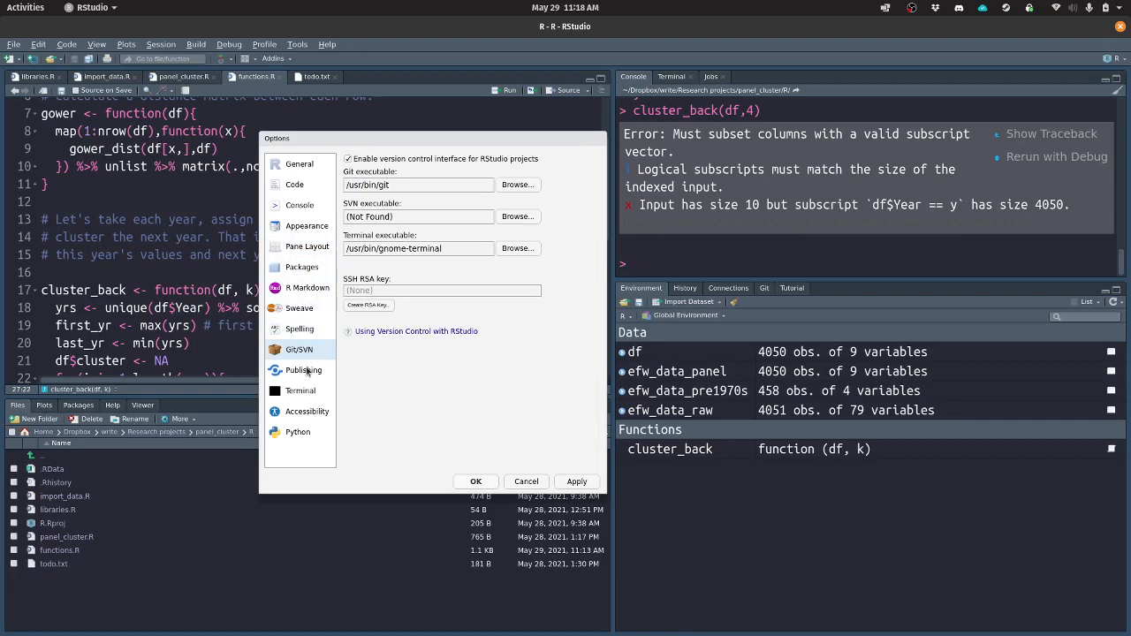
left_click(307, 372)
left_click(303, 354)
left_click(303, 391)
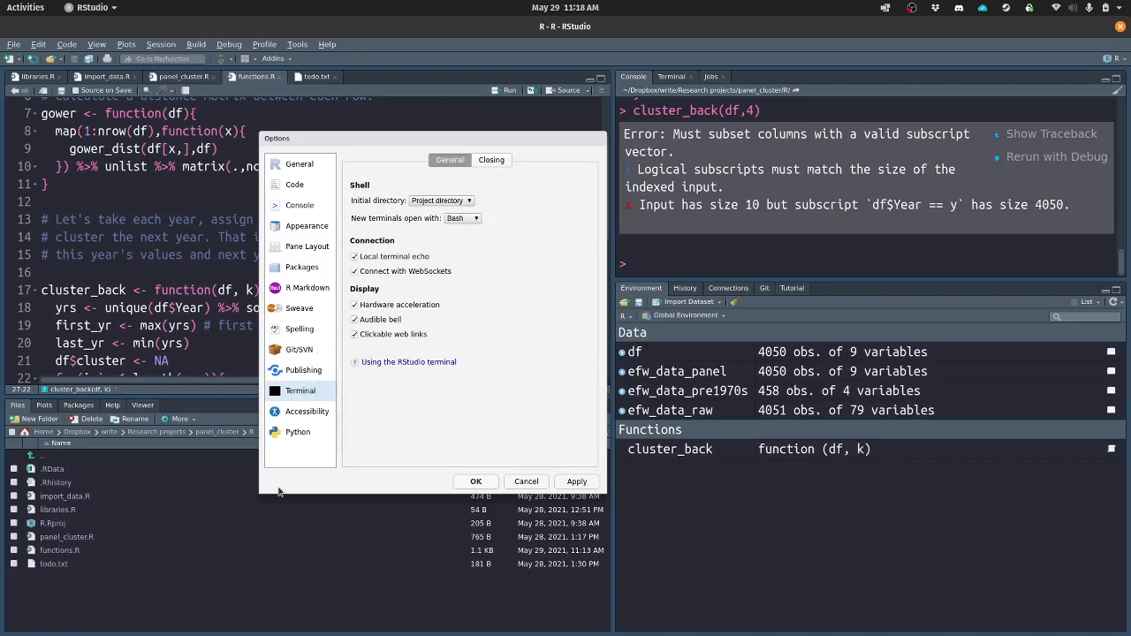
Set the Python interpreter to Python 3.8.6 at /usr/bin/python3.8, save the options and restart the R session.
left_click(299, 430)
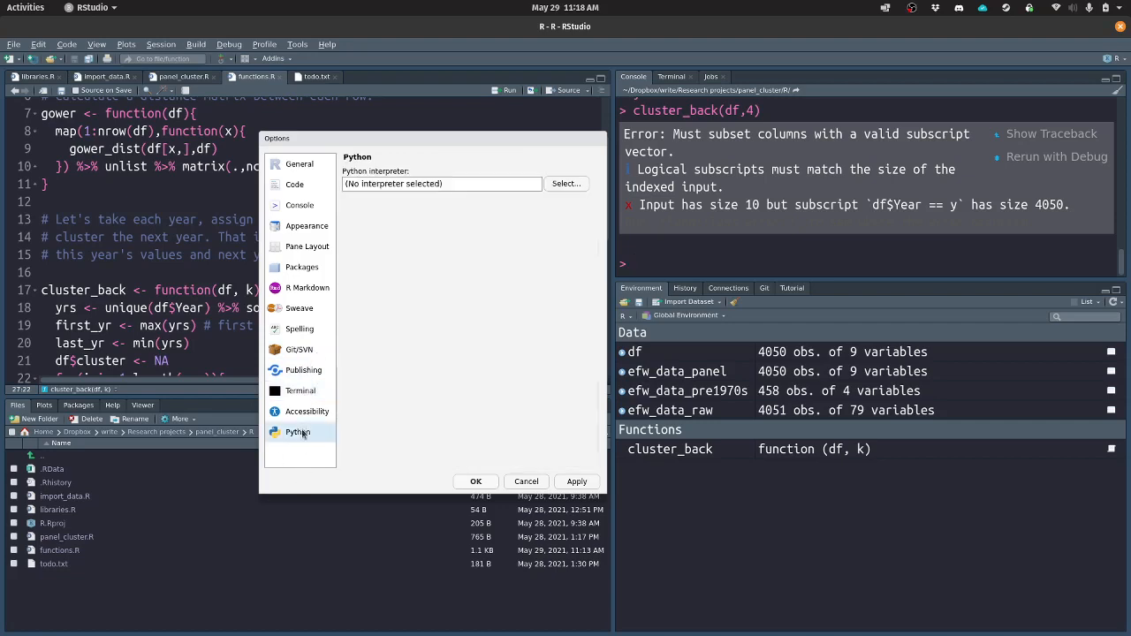
left_click(573, 186)
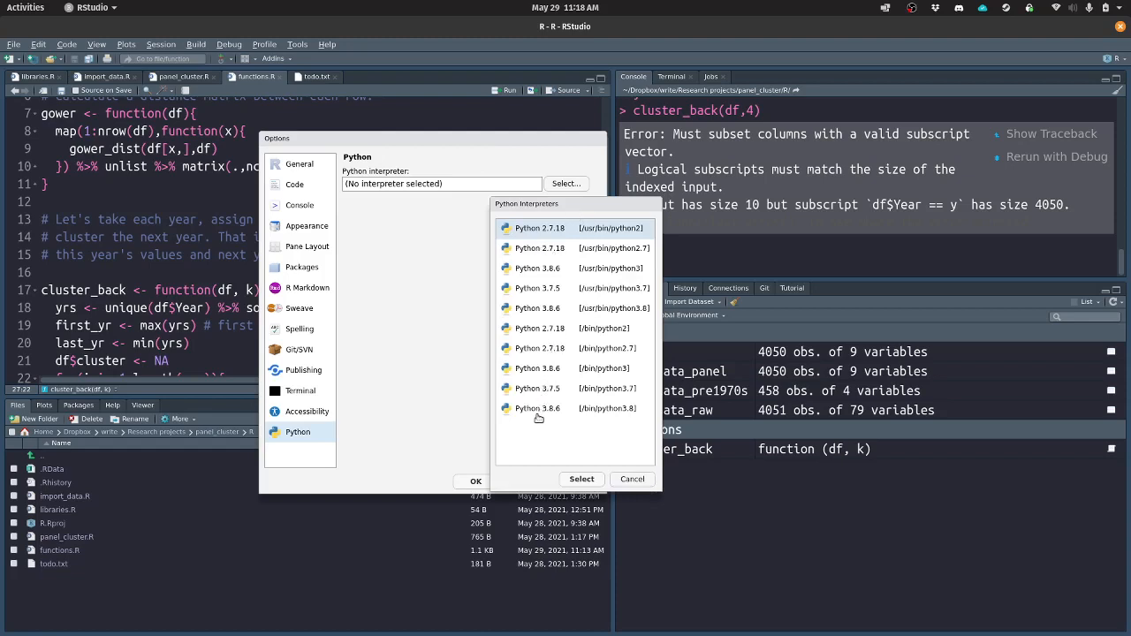
left_click(546, 311)
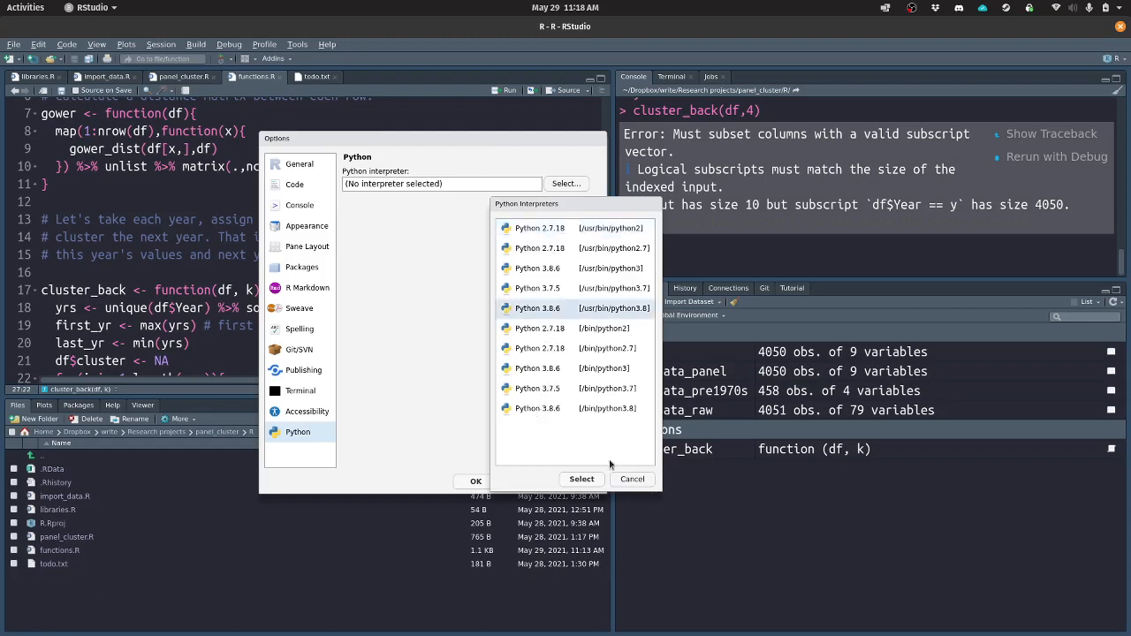
left_click(582, 479)
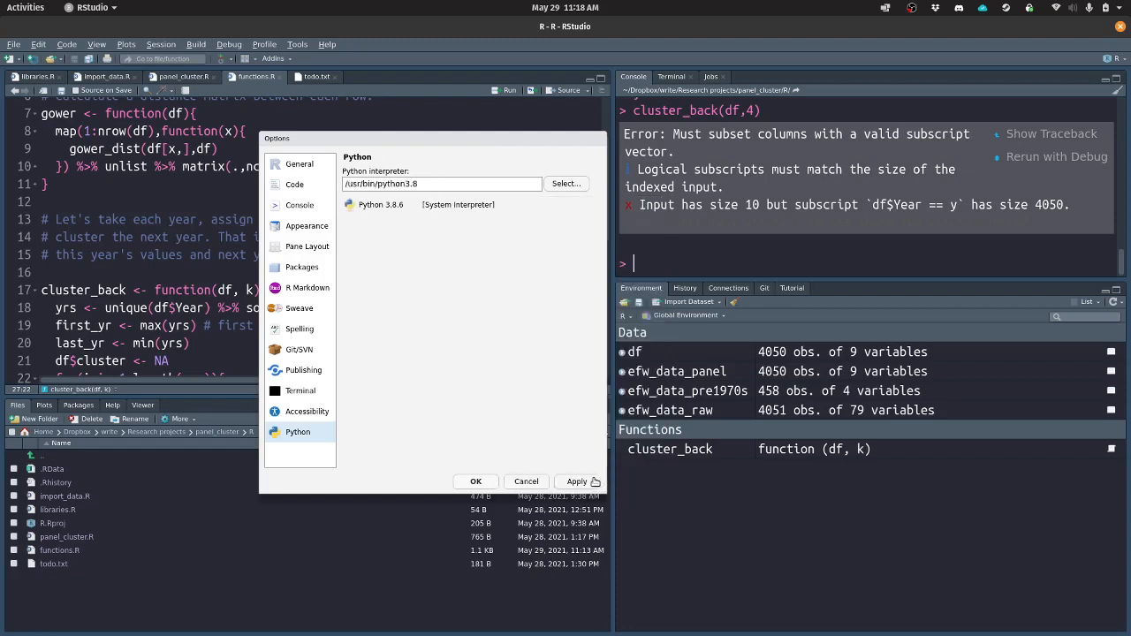
left_click(477, 481)
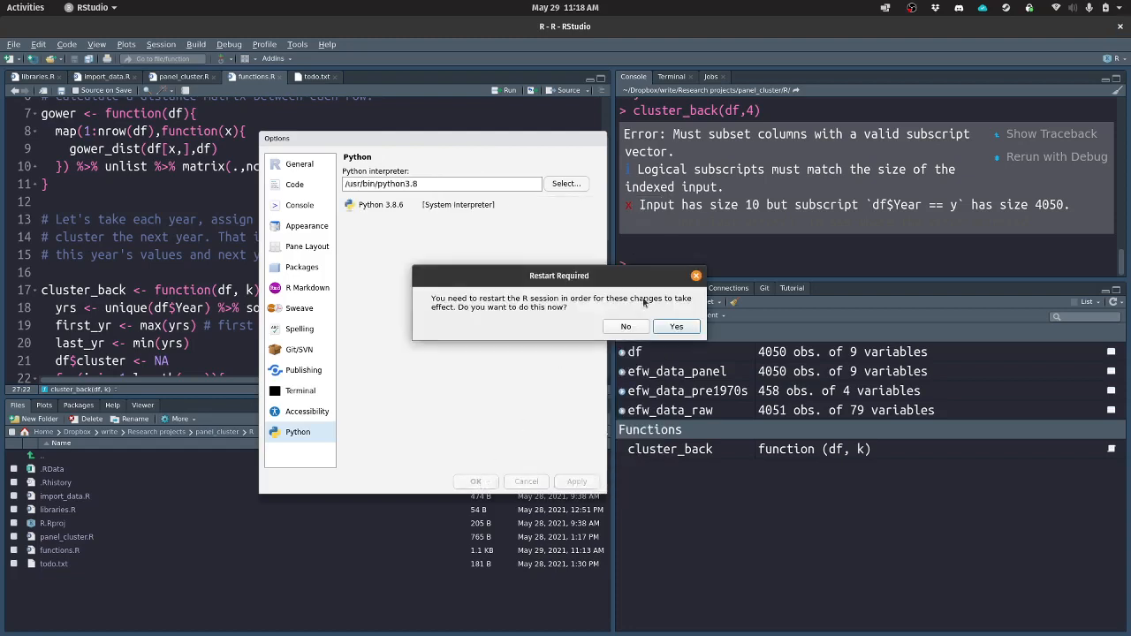
left_click(677, 327)
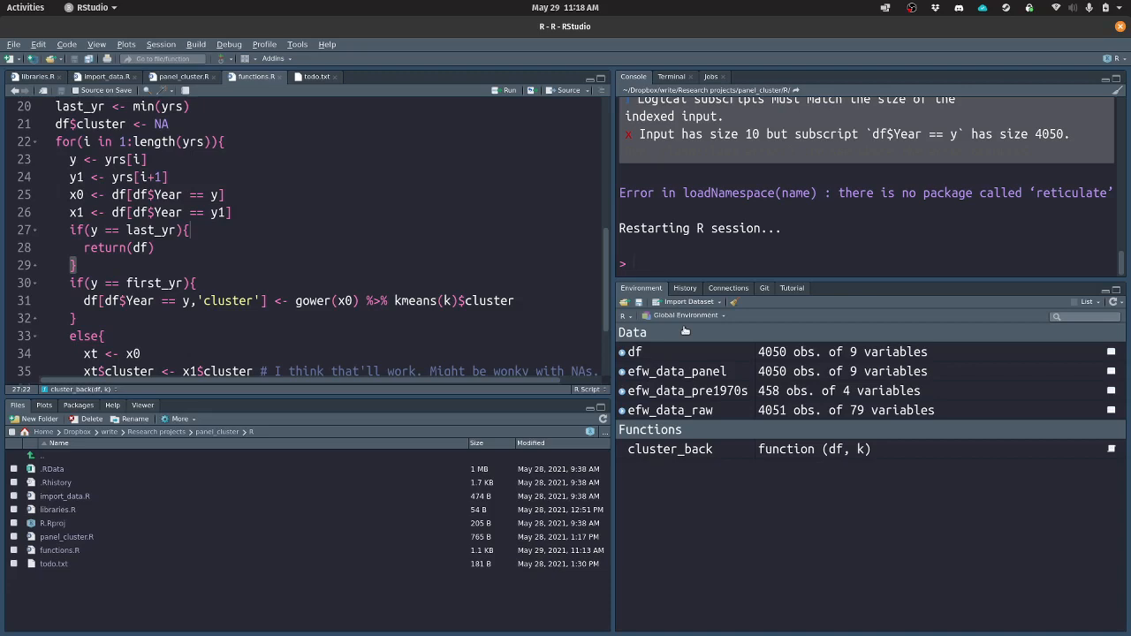
left_click(912, 10)
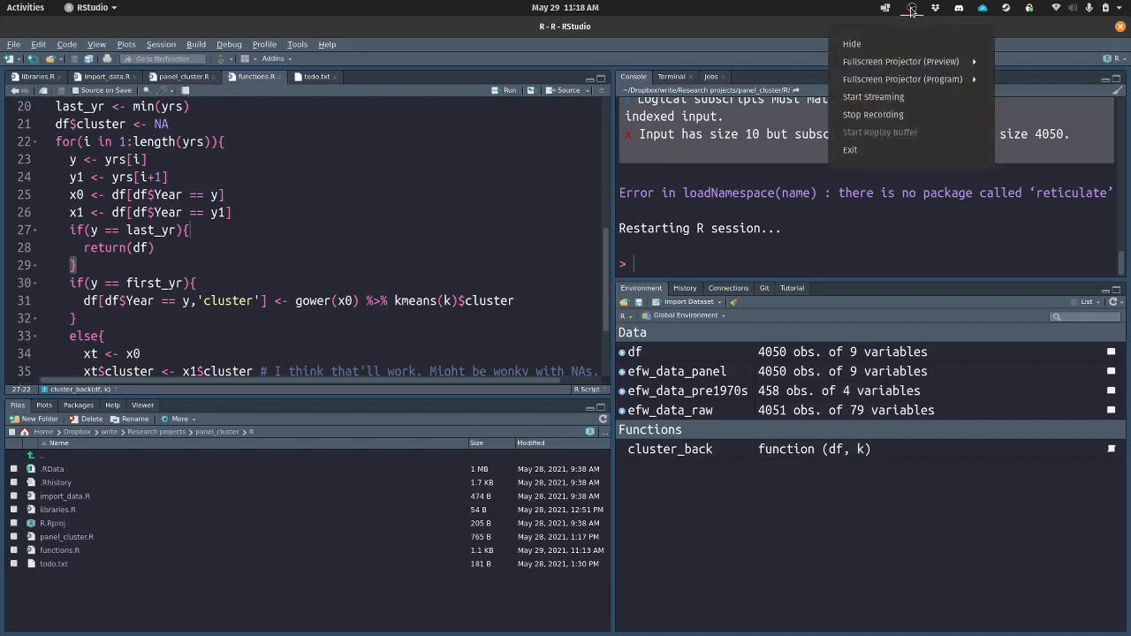